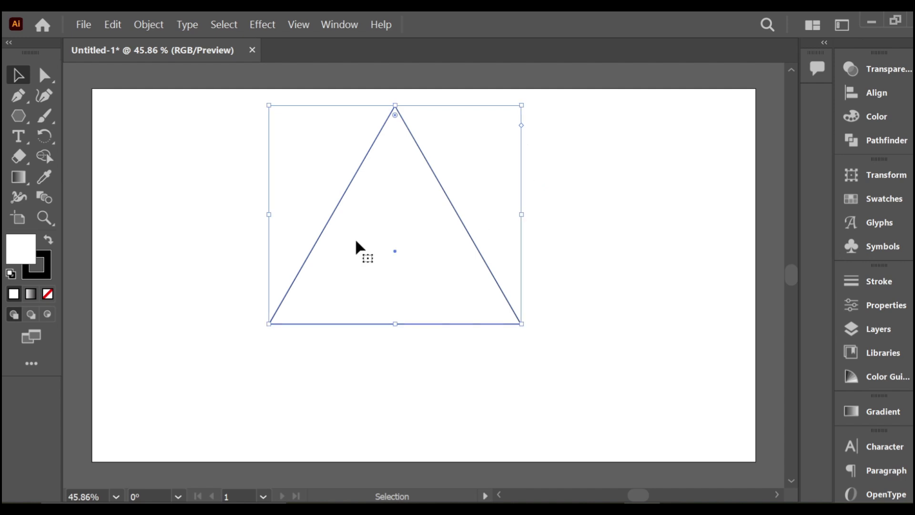
# Step: Move the triangle toward the middle of the artboard and reduce its height by pulling its base upward
pyautogui.moveTo(395, 250); pyautogui.dragTo(422, 309)
pyautogui.moveTo(424, 381); pyautogui.dragTo(425, 353)
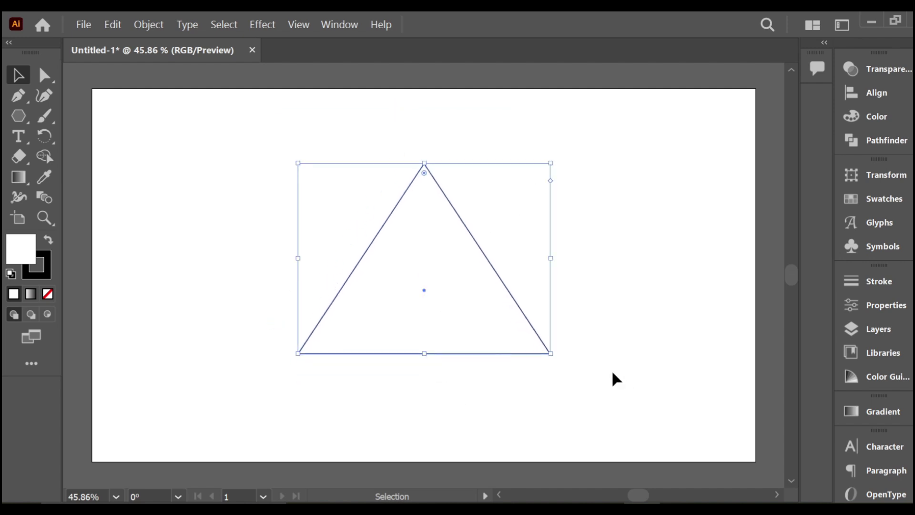
pyautogui.click(279, 152)
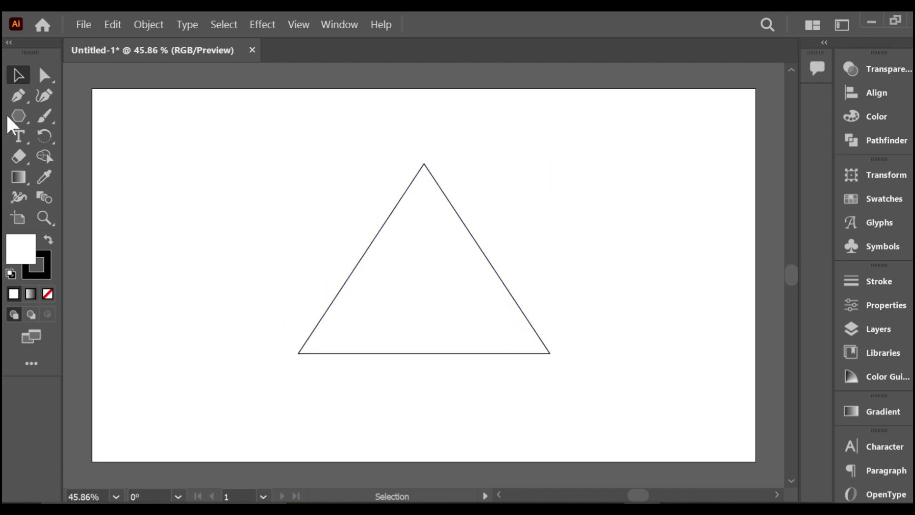
# Step: Draw a line segment on the artboard and stretch it into a nearly vertical line about 697 px long
pyautogui.moveTo(21, 115); pyautogui.dragTo(72, 199)
pyautogui.click(298, 139)
pyautogui.click(431, 331)
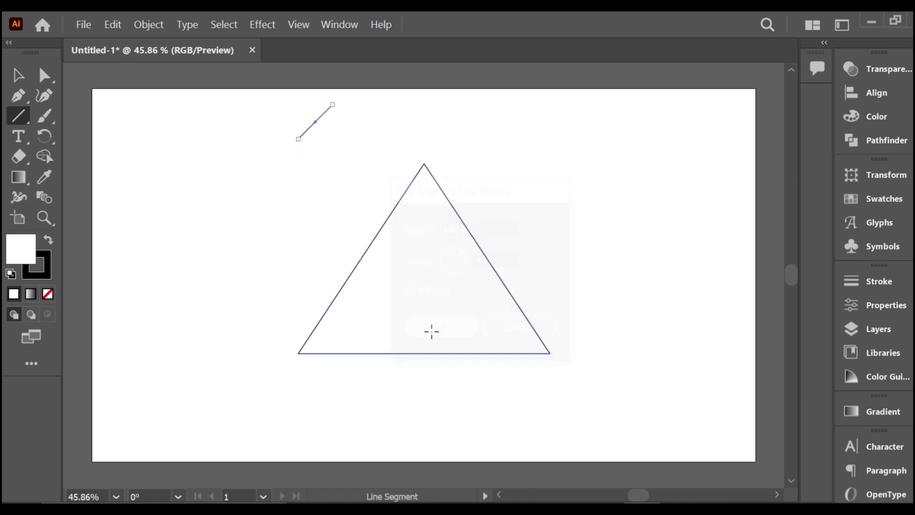
pyautogui.press('v')
pyautogui.moveTo(299, 139); pyautogui.dragTo(331, 443)
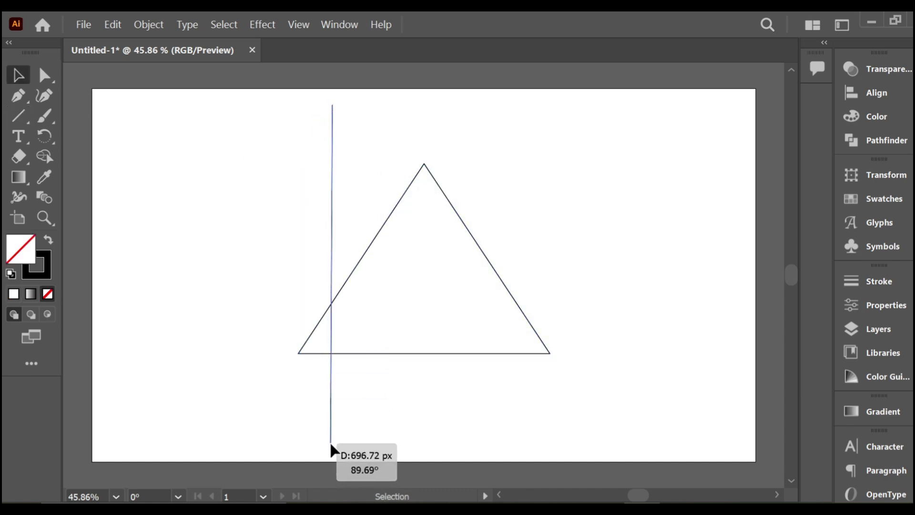
# Step: Move the line to the triangle and rotate it to lie along the triangle's left side, extending past both corners
pyautogui.moveTo(331, 398); pyautogui.dragTo(94, 379)
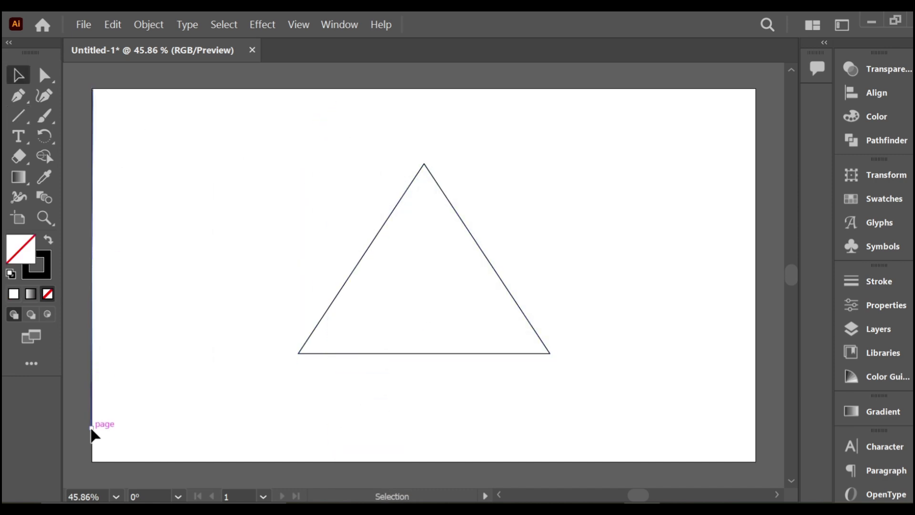
pyautogui.moveTo(92, 428); pyautogui.dragTo(92, 406)
pyautogui.moveTo(94, 307); pyautogui.dragTo(298, 329)
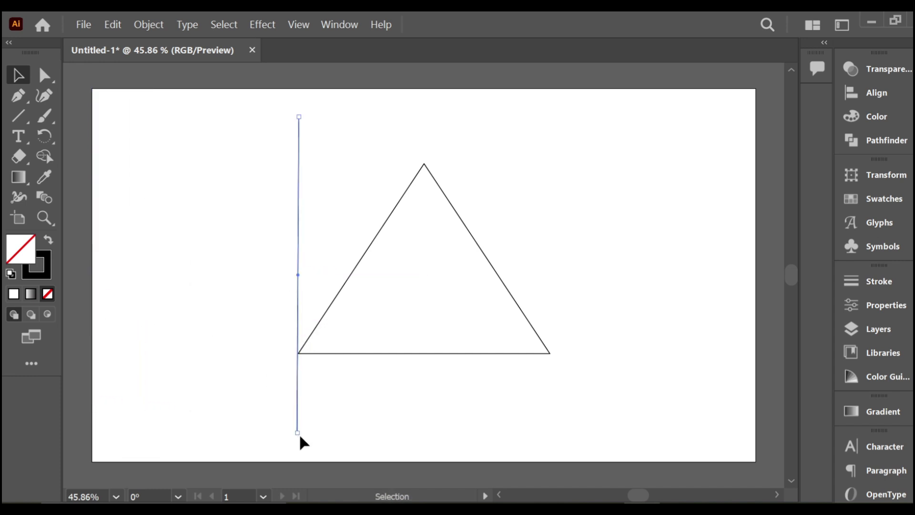
pyautogui.moveTo(299, 434); pyautogui.dragTo(200, 415)
pyautogui.moveTo(275, 302); pyautogui.dragTo(337, 295)
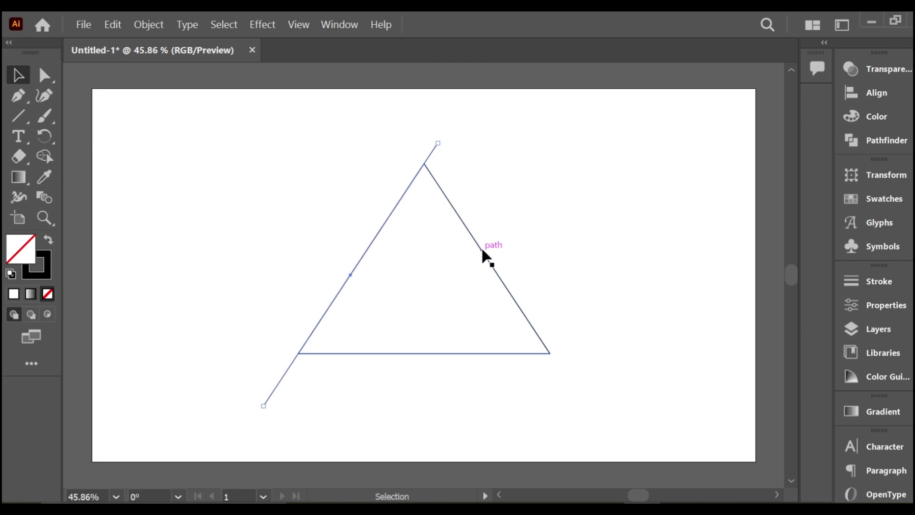
# Step: Duplicate the slanted line slightly inward and repeat the copy until evenly spaced parallel lines cover the whole triangle
pyautogui.moveTo(392, 215)
pyautogui.mouseDown()
pyautogui.moveTo(399, 200)
pyautogui.moveTo(410, 211)
pyautogui.mouseUp()
pyautogui.hotkey('ctrl', 'd')
pyautogui.hotkey('ctrl', 'd')
pyautogui.hotkey('ctrl', 'd')
pyautogui.hotkey('ctrl', 'd')
pyautogui.hotkey('ctrl', 'd')
pyautogui.hotkey('ctrl', 'd')
pyautogui.hotkey('ctrl', 'd')
pyautogui.hotkey('ctrl', 'd')
pyautogui.hotkey('ctrl', 'd')
pyautogui.hotkey('ctrl', 'd')
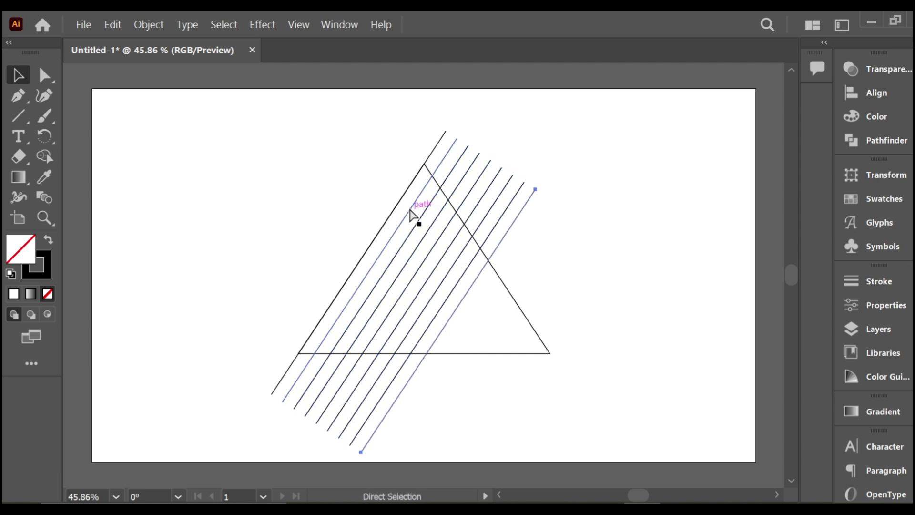
pyautogui.hotkey('ctrl', 'd')
pyautogui.hotkey('ctrl', 'd')
pyautogui.hotkey('ctrl', 'd')
pyautogui.hotkey('ctrl', 'd')
pyautogui.hotkey('ctrl', 'd')
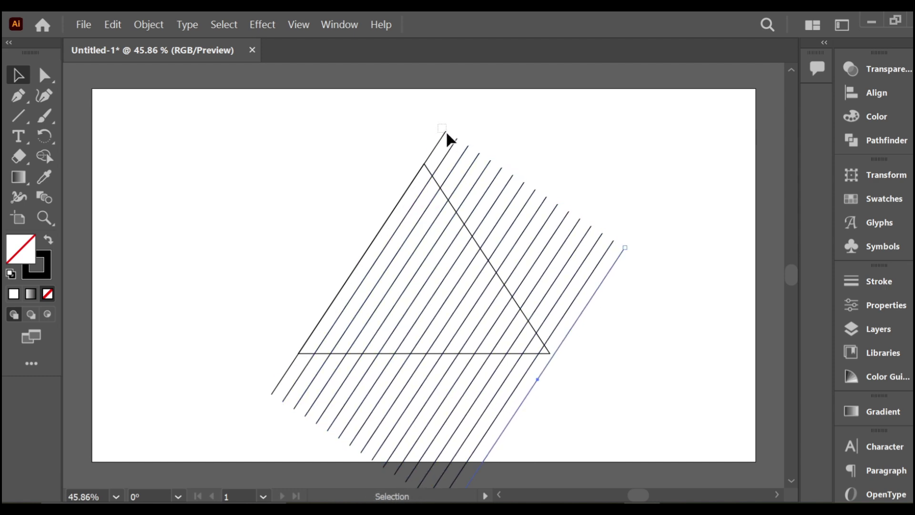
# Step: Select all the slanted parallel lines, leaving the triangle out of the selection
pyautogui.moveTo(605, 190); pyautogui.dragTo(604, 189)
pyautogui.click(582, 172)
pyautogui.moveTo(634, 244); pyautogui.dragTo(490, 107)
pyautogui.moveTo(208, 387)
pyautogui.mouseDown()
pyautogui.moveTo(467, 498)
pyautogui.moveTo(487, 403)
pyautogui.moveTo(538, 407)
pyautogui.mouseUp()
pyautogui.scroll(5, 548, 379)
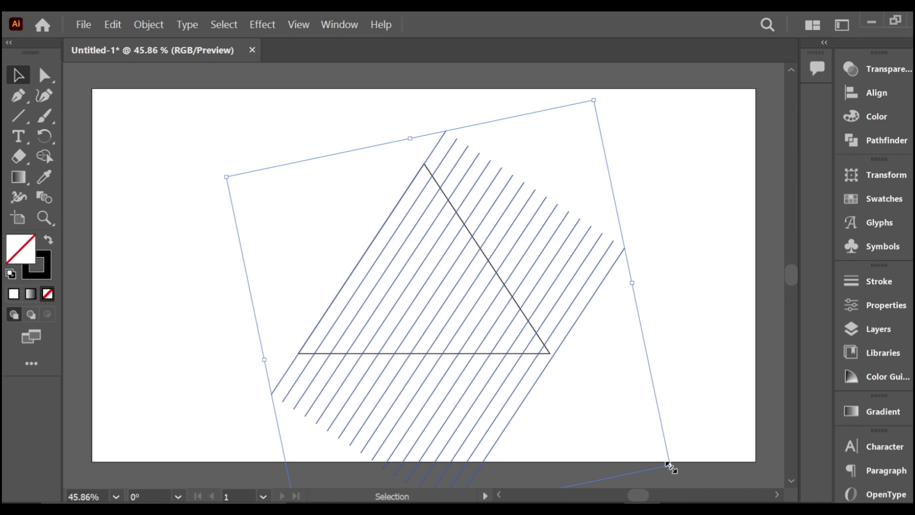
pyautogui.click(886, 140)
pyautogui.click(653, 106)
pyautogui.click(593, 286)
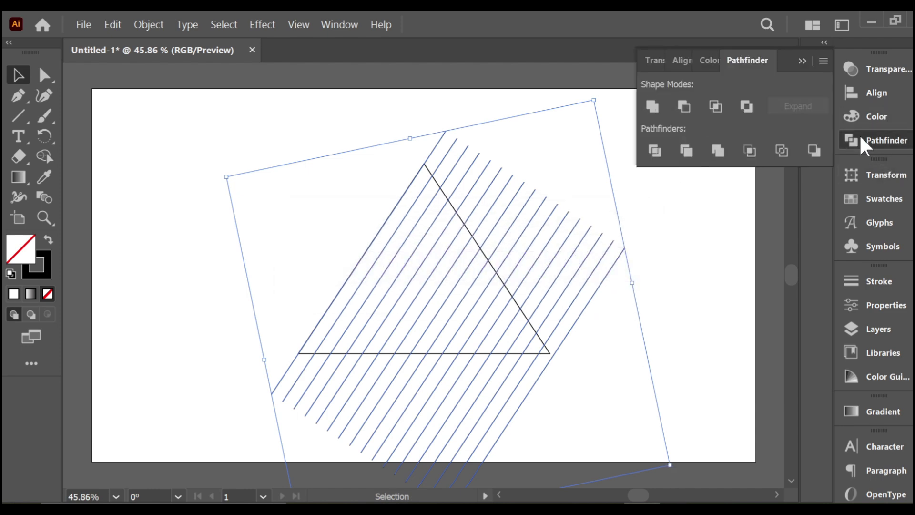
# Step: Resize the set of slanted lines so it spans exactly from the triangle's left side to its right base corner
pyautogui.moveTo(670, 465)
pyautogui.mouseDown()
pyautogui.moveTo(656, 454)
pyautogui.moveTo(669, 453)
pyautogui.mouseUp()
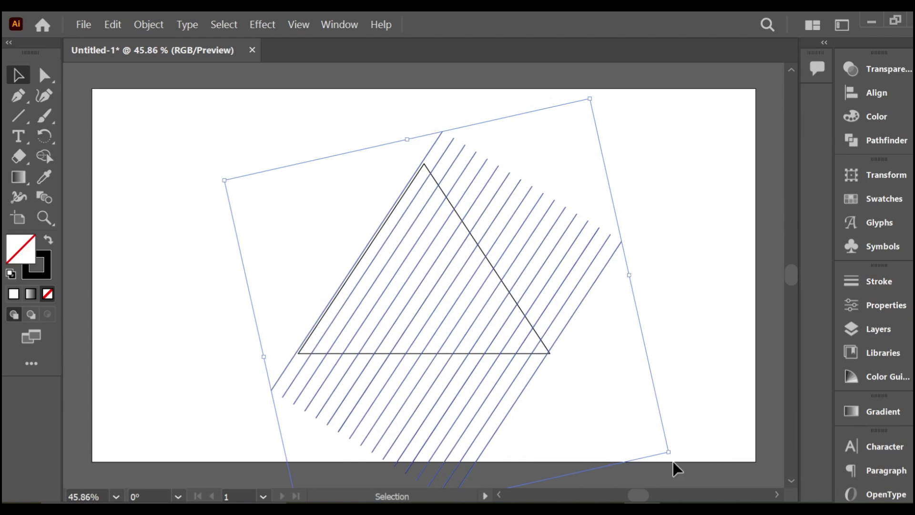
pyautogui.moveTo(227, 179); pyautogui.dragTo(227, 178)
pyautogui.moveTo(670, 451); pyautogui.dragTo(671, 459)
pyautogui.moveTo(229, 180); pyautogui.dragTo(227, 180)
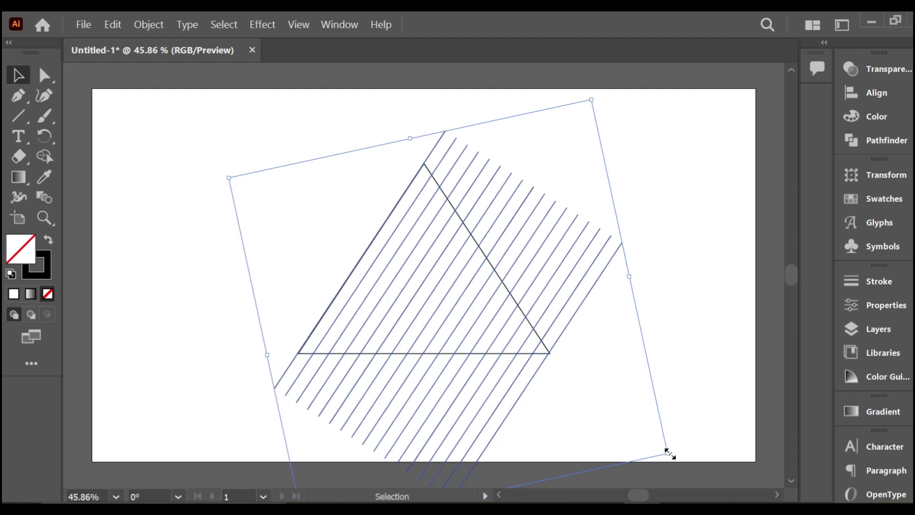
pyautogui.moveTo(670, 454); pyautogui.dragTo(667, 440)
pyautogui.click(703, 351)
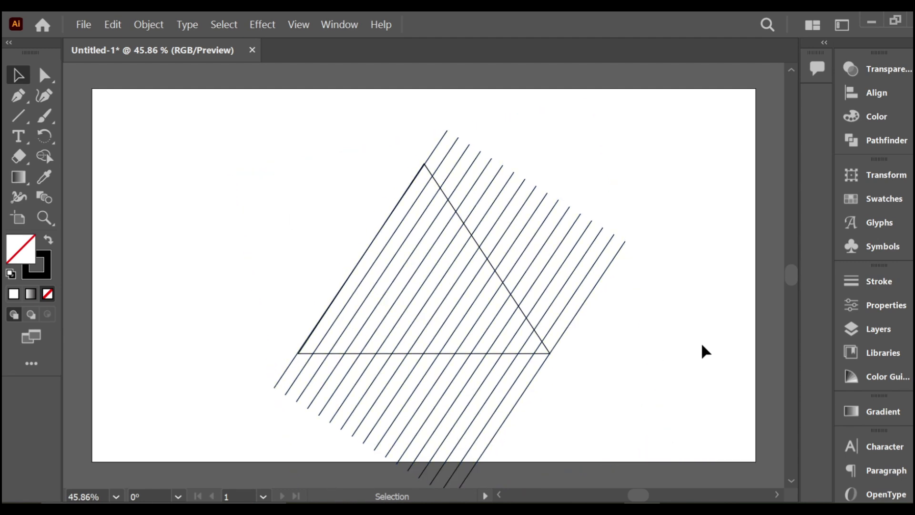
# Step: Select all the slanted lines, including the outermost one along the triangle's left side, and group them
pyautogui.moveTo(508, 134); pyautogui.dragTo(506, 128)
pyautogui.moveTo(213, 387)
pyautogui.mouseDown()
pyautogui.moveTo(286, 436)
pyautogui.moveTo(296, 486)
pyautogui.moveTo(426, 405)
pyautogui.moveTo(245, 350)
pyautogui.mouseUp()
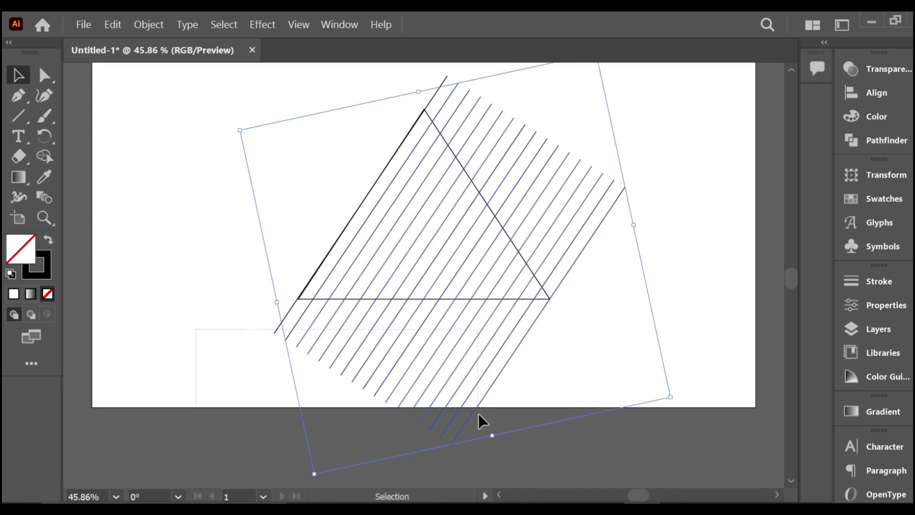
pyautogui.moveTo(478, 414); pyautogui.dragTo(467, 410)
pyautogui.rightClick(439, 341)
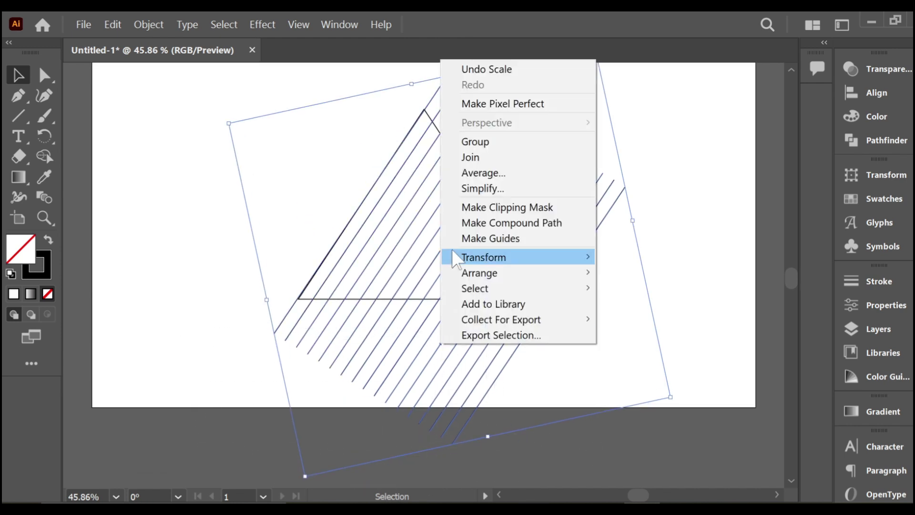
pyautogui.click(472, 141)
# Step: Create a copy of the line group reflected across the vertical axis and align it with the triangle's right side
pyautogui.rightClick(477, 357)
pyautogui.moveTo(549, 271)
pyautogui.click(677, 322)
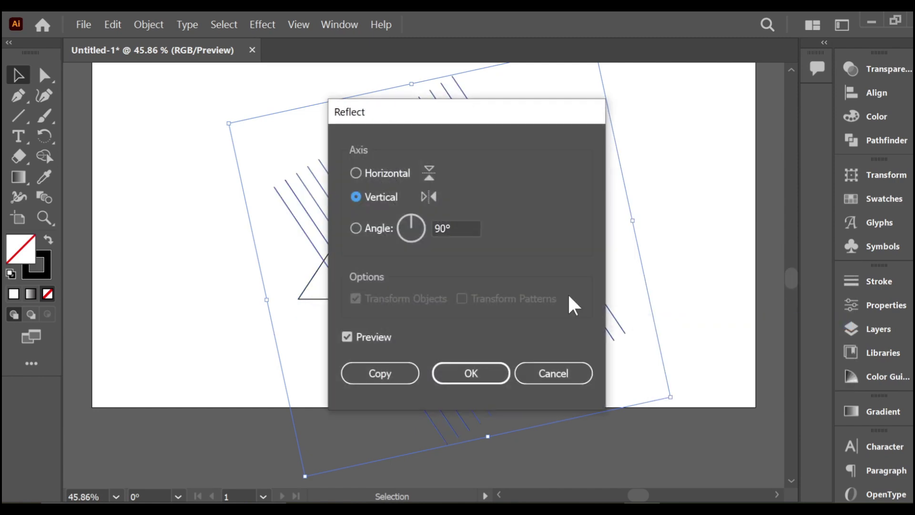
pyautogui.click(377, 376)
pyautogui.moveTo(597, 483)
pyautogui.mouseDown()
pyautogui.moveTo(609, 474)
pyautogui.moveTo(594, 484)
pyautogui.mouseUp()
pyautogui.moveTo(516, 248); pyautogui.dragTo(467, 246)
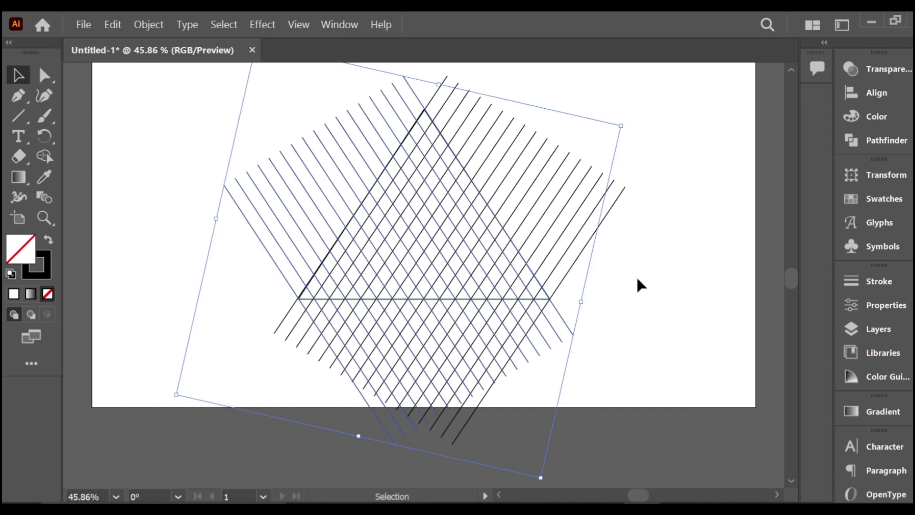
# Step: Select the mirrored line group and make another copy of it reflected across the vertical axis
pyautogui.click(638, 286)
pyautogui.moveTo(159, 156); pyautogui.dragTo(270, 179)
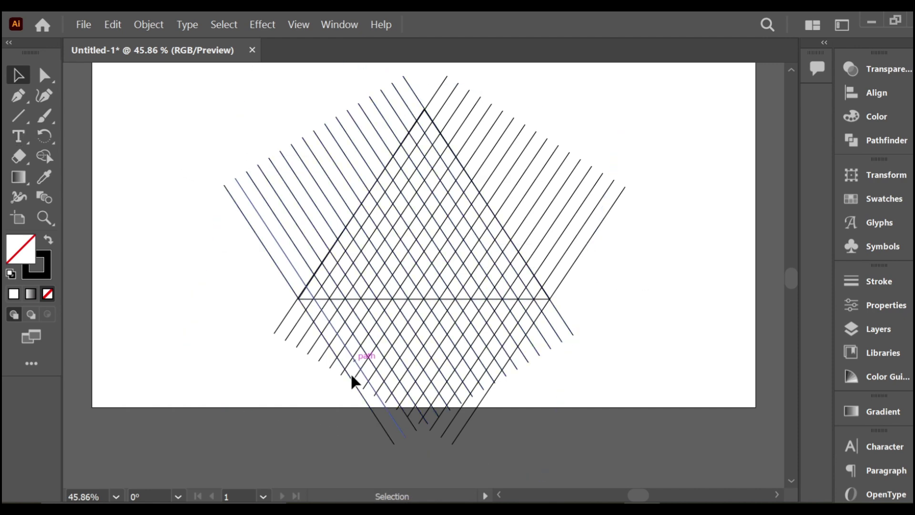
pyautogui.moveTo(368, 417); pyautogui.dragTo(223, 208)
pyautogui.click(230, 201)
pyautogui.click(351, 201)
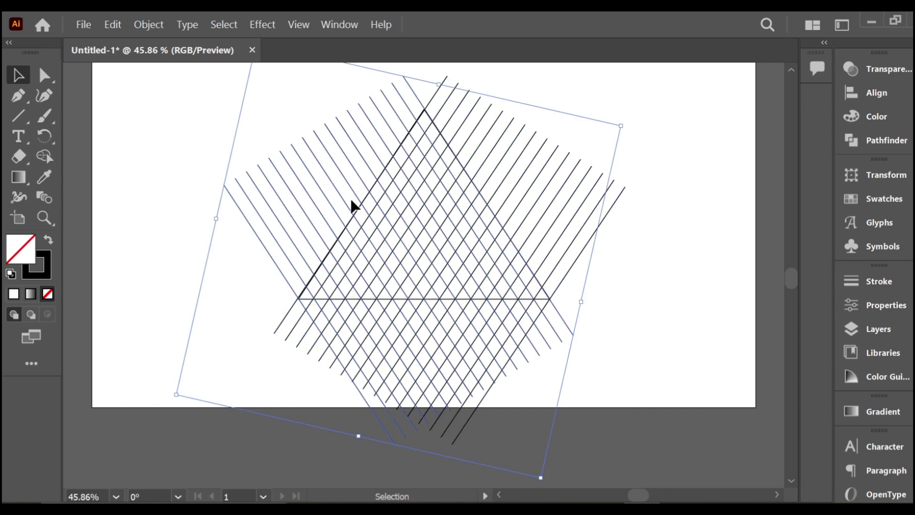
pyautogui.rightClick(316, 183)
pyautogui.moveTo(374, 331)
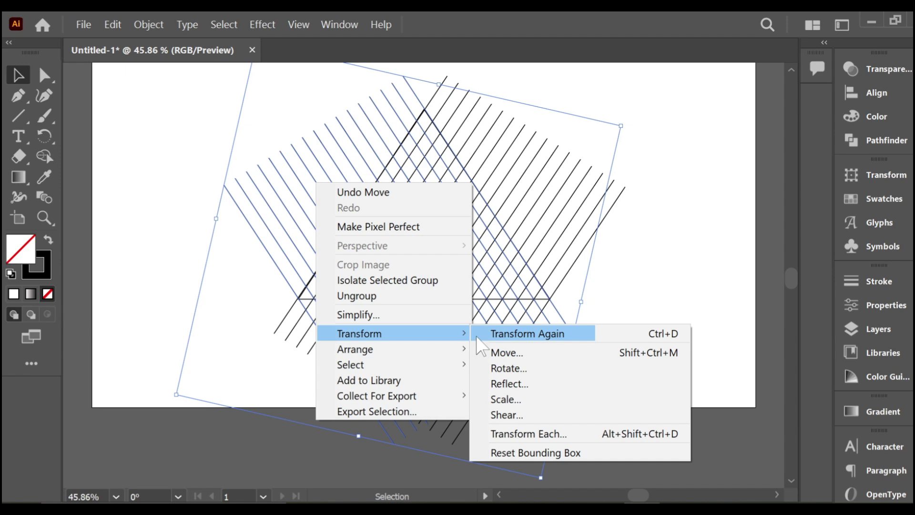
pyautogui.click(514, 382)
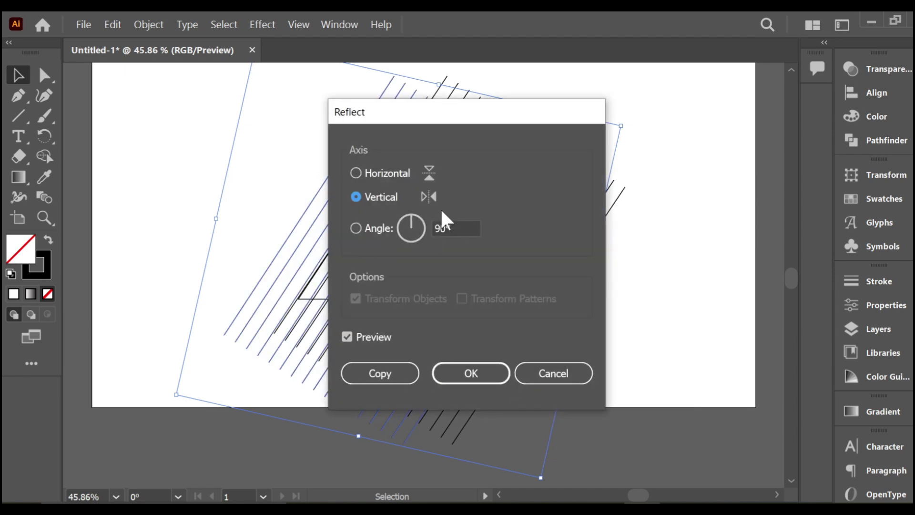
pyautogui.click(459, 228)
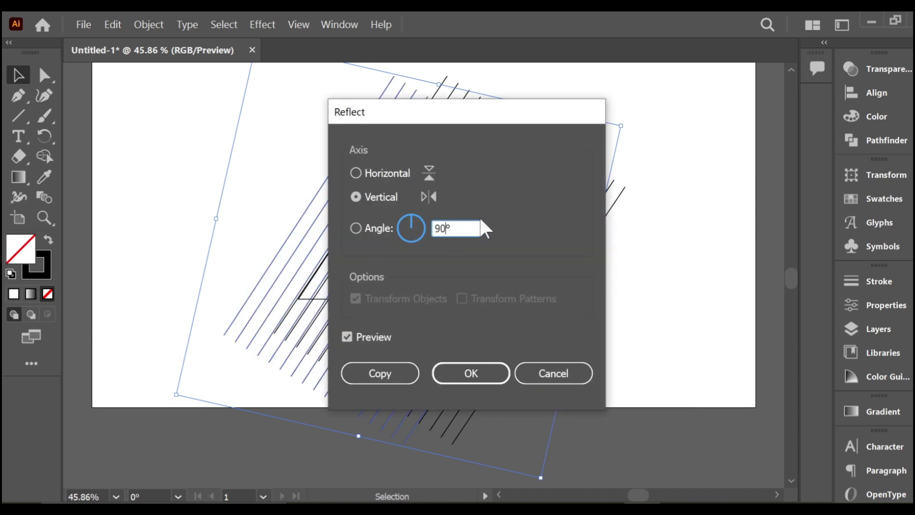
pyautogui.click(403, 373)
# Step: Rotate the new line group until its lines run nearly vertical and scale it to span the triangle's base
pyautogui.moveTo(624, 399); pyautogui.dragTo(736, 253)
pyautogui.moveTo(500, 256); pyautogui.dragTo(511, 275)
pyautogui.moveTo(664, 253); pyautogui.dragTo(721, 263)
pyautogui.moveTo(146, 266); pyautogui.dragTo(118, 262)
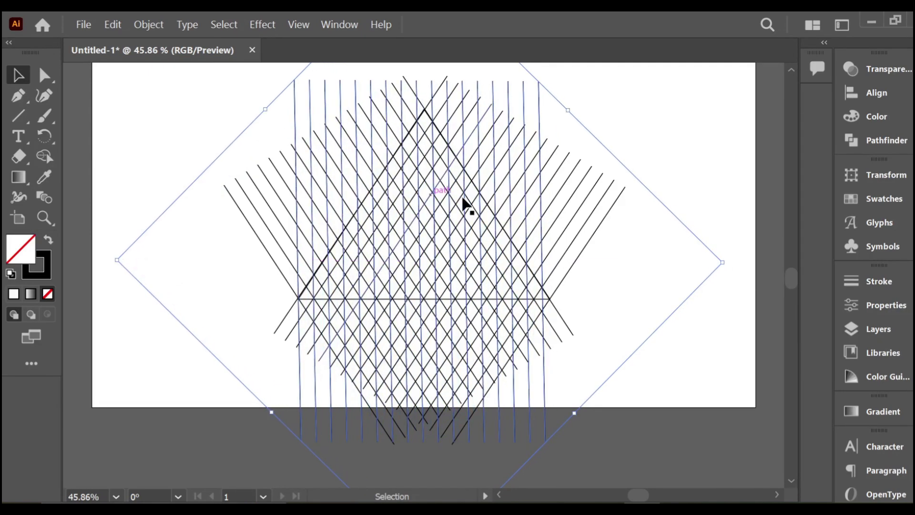
pyautogui.click(723, 264)
pyautogui.click(548, 420)
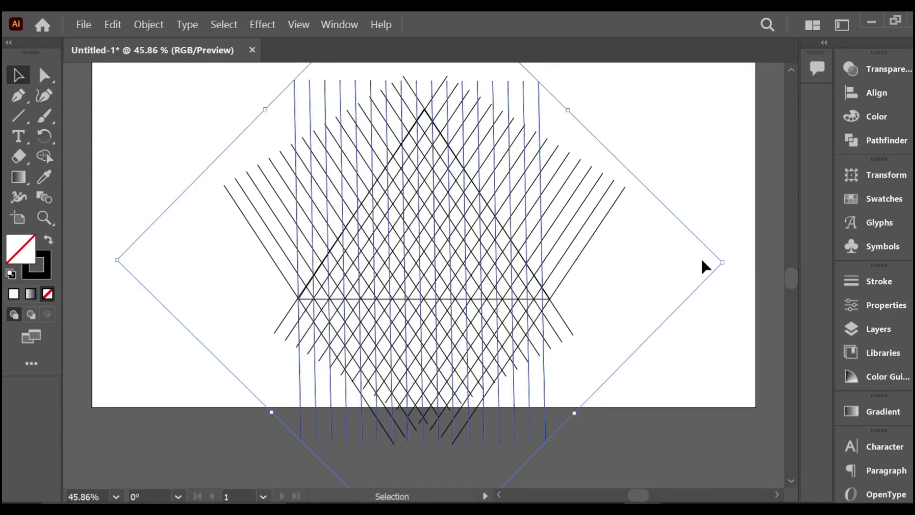
pyautogui.moveTo(729, 263); pyautogui.dragTo(733, 262)
pyautogui.moveTo(115, 262); pyautogui.dragTo(113, 260)
# Step: Select the triangle with all three line groups, scale everything down and move it to fit within the artboard
pyautogui.click(268, 180)
pyautogui.moveTo(310, 113); pyautogui.dragTo(599, 400)
pyautogui.scroll(1, 600, 399)
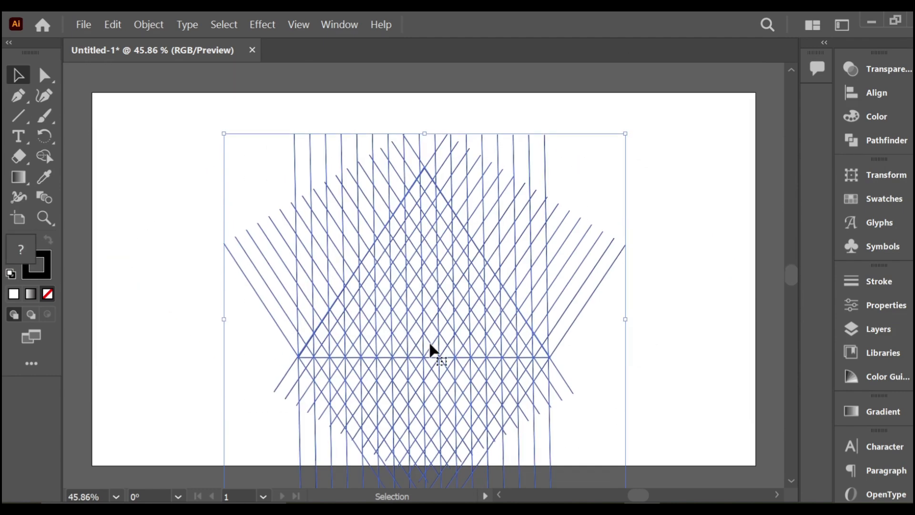
pyautogui.moveTo(219, 111); pyautogui.dragTo(306, 194)
pyautogui.moveTo(429, 327); pyautogui.dragTo(375, 272)
pyautogui.scroll(1, 464, 267)
pyautogui.scroll(-1, 465, 270)
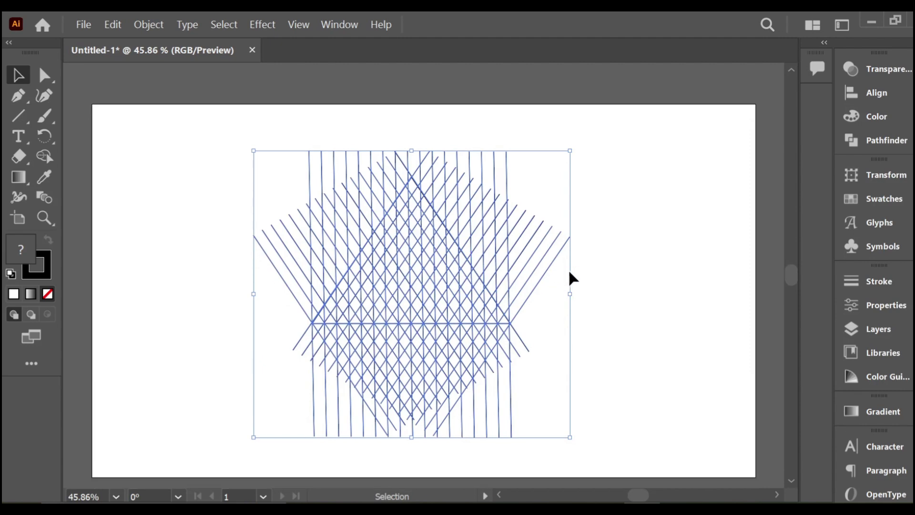
# Step: Try shifting the line group parallel to the triangle's right side slightly downward at 100% zoom, and undo the move
pyautogui.click(116, 497)
pyautogui.click(142, 375)
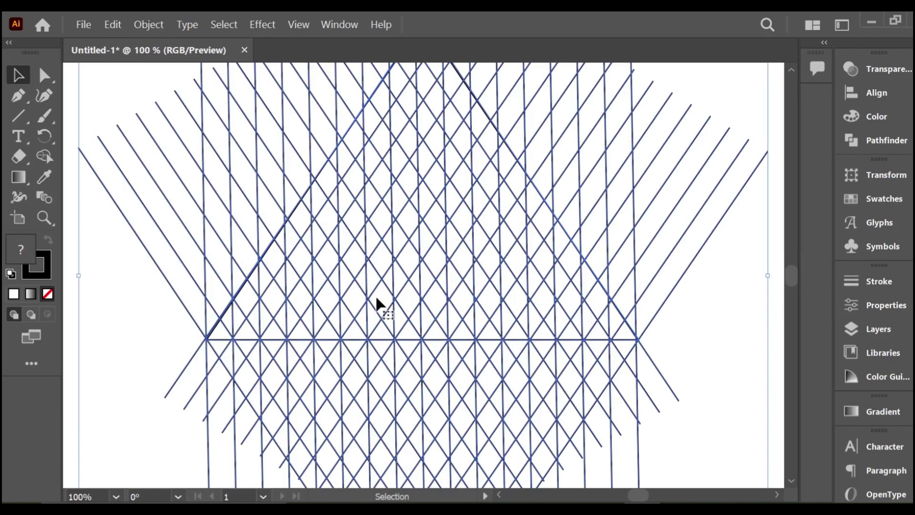
pyautogui.scroll(1, 620, 310)
pyautogui.moveTo(616, 314); pyautogui.dragTo(620, 325)
pyautogui.rightClick(651, 305)
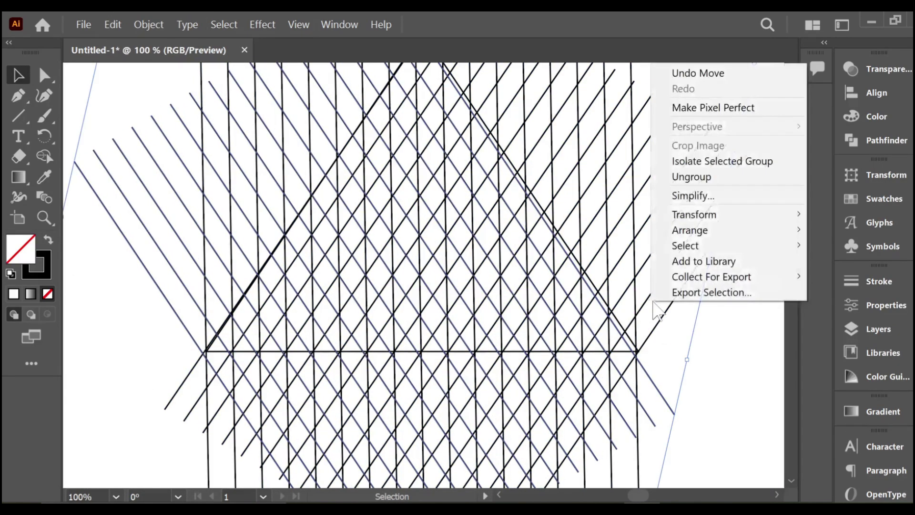
pyautogui.click(694, 74)
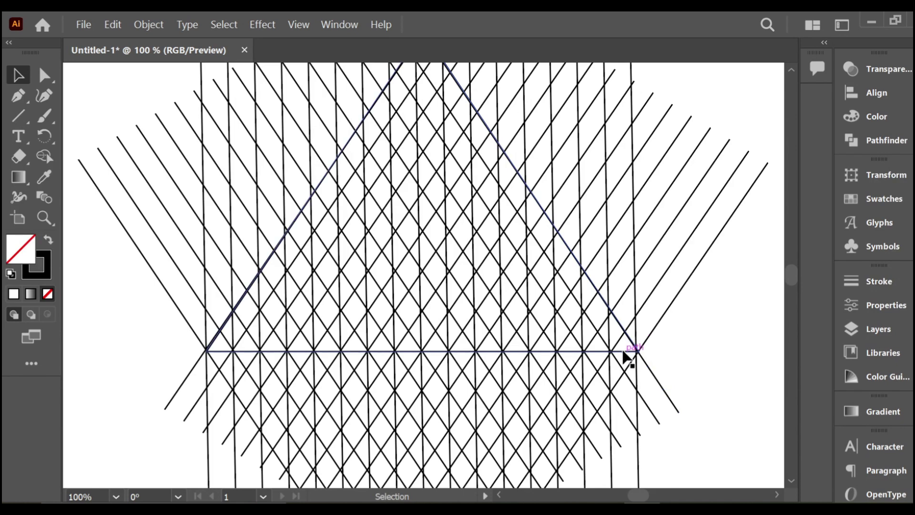
# Step: Try moving the triangle within the line grid, undo the move and return to 50% zoom
pyautogui.moveTo(627, 352); pyautogui.dragTo(646, 315)
pyautogui.rightClick(646, 314)
pyautogui.click(662, 211)
pyautogui.click(116, 497)
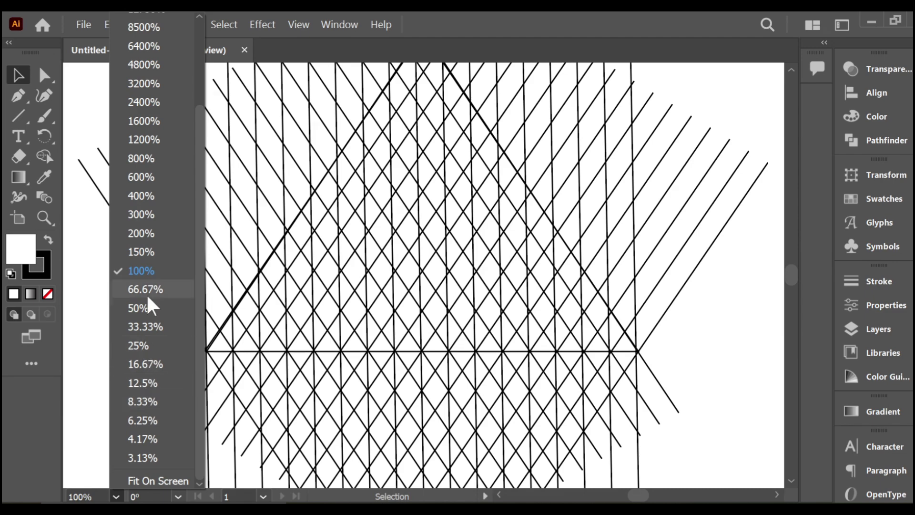
pyautogui.click(143, 308)
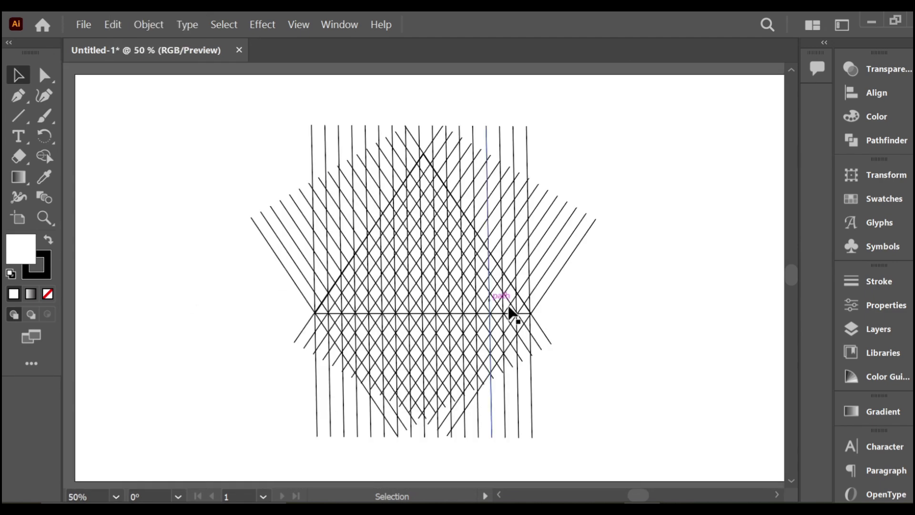
# Step: Select the nearly vertical line group and create a copy of it reflected across the vertical axis
pyautogui.moveTo(527, 131); pyautogui.dragTo(527, 132)
pyautogui.click(562, 146)
pyautogui.click(526, 137)
pyautogui.rightClick(526, 139)
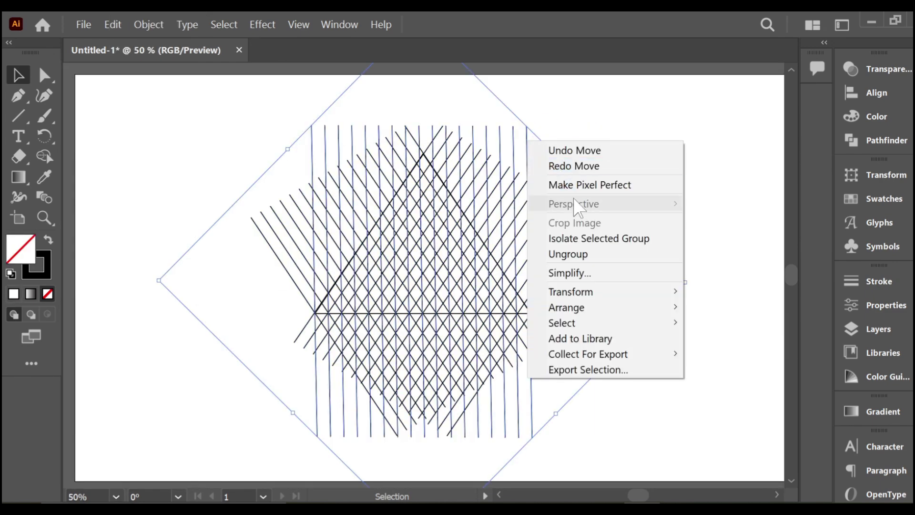
pyautogui.moveTo(587, 291)
pyautogui.click(715, 284)
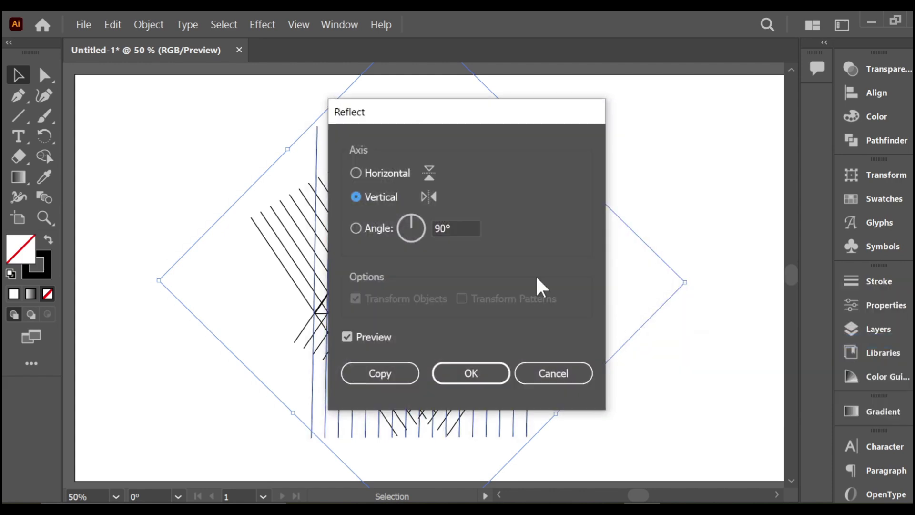
pyautogui.click(445, 228)
pyautogui.click(380, 374)
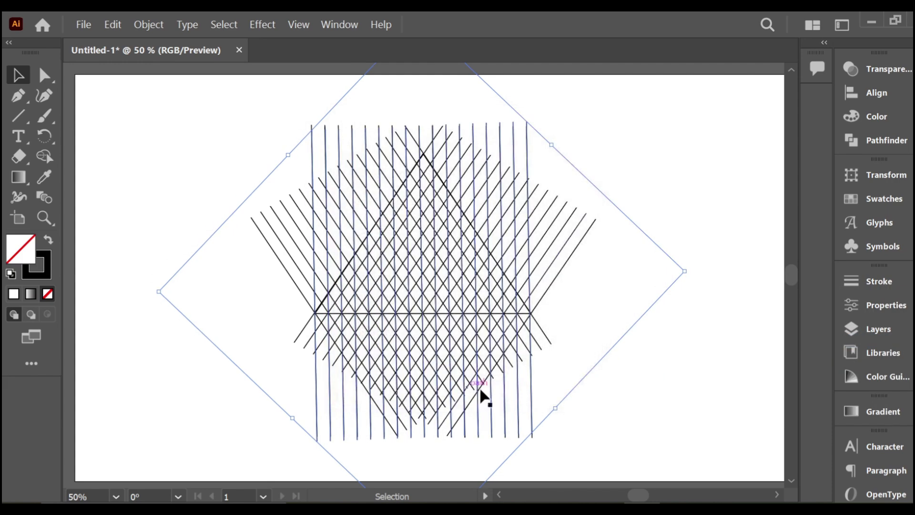
# Step: Rotate the copied line group to horizontal, scale it down slightly and move it over the upper part of the triangle
pyautogui.moveTo(691, 271); pyautogui.dragTo(425, 435)
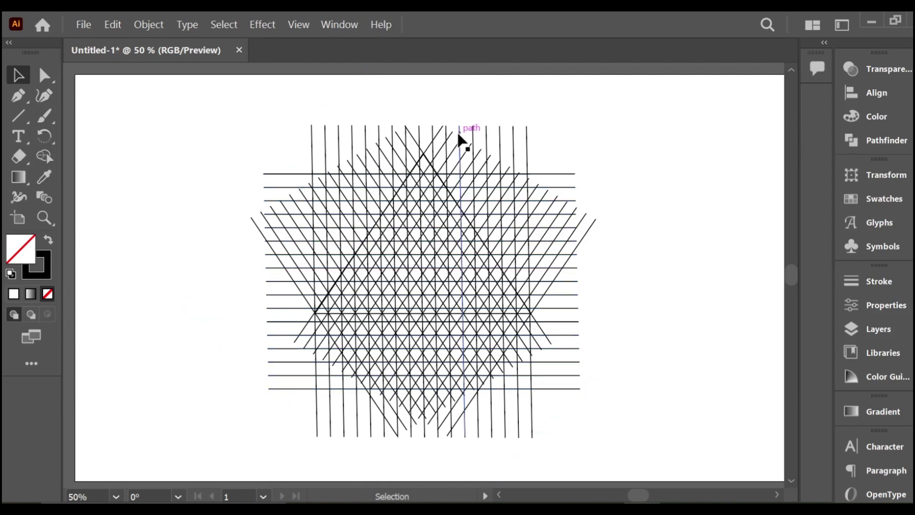
pyautogui.rightClick(498, 91)
pyautogui.click(514, 120)
pyautogui.moveTo(692, 269); pyautogui.dragTo(434, 67)
pyautogui.moveTo(473, 369); pyautogui.dragTo(483, 299)
pyautogui.moveTo(423, 456); pyautogui.dragTo(432, 366)
# Step: Try moving the triangle down within the line grid and undo the move
pyautogui.moveTo(410, 248); pyautogui.dragTo(415, 286)
pyautogui.rightClick(596, 172)
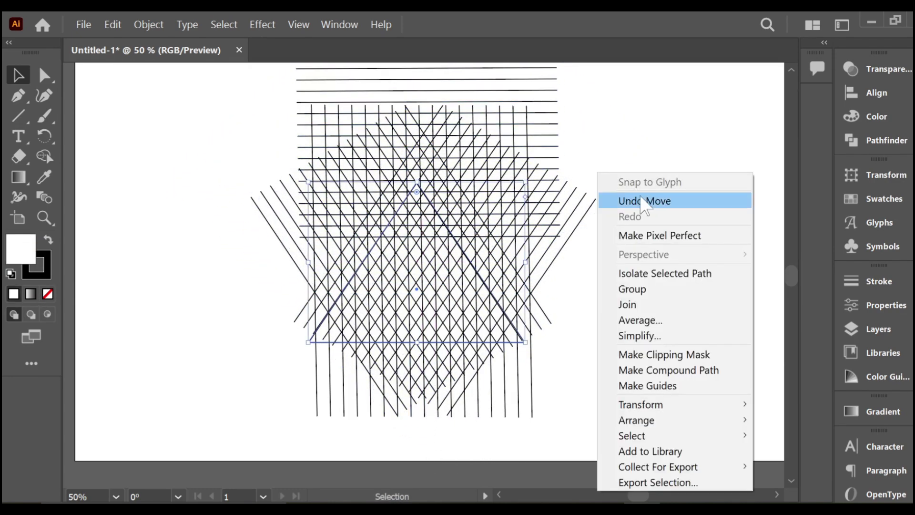
pyautogui.click(615, 200)
# Step: Move the horizontal line group down and scale it so its lines run from the triangle's apex to its base
pyautogui.moveTo(542, 93); pyautogui.dragTo(544, 146)
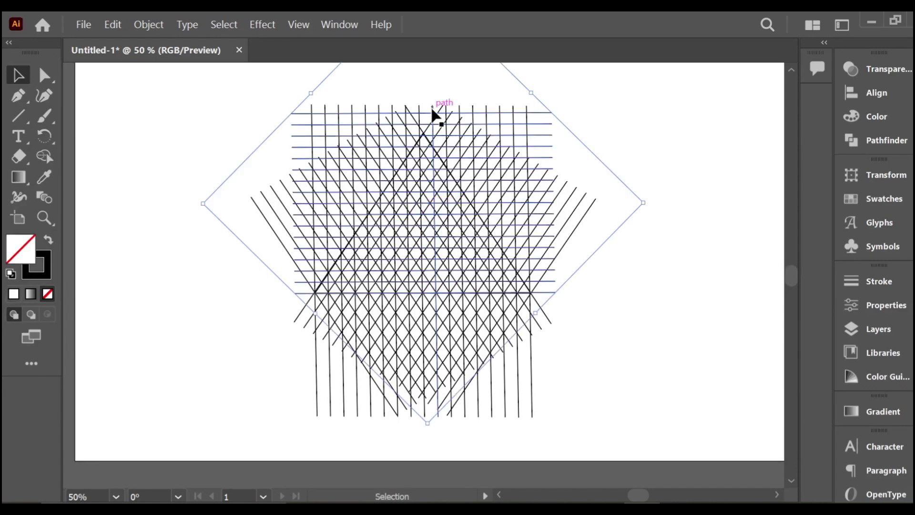
pyautogui.scroll(2, 402, 64)
pyautogui.scroll(1, 404, 62)
pyautogui.moveTo(422, 73); pyautogui.dragTo(417, 105)
pyautogui.scroll(-4, 429, 401)
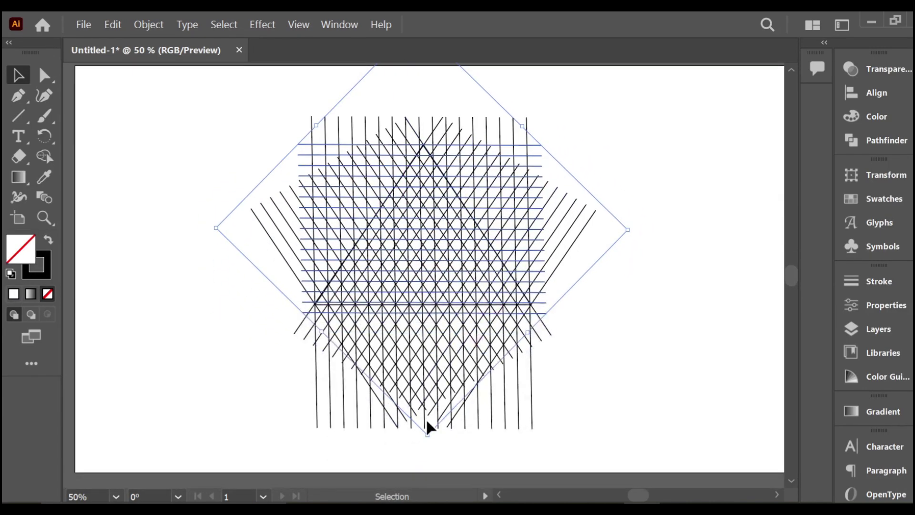
pyautogui.moveTo(425, 419); pyautogui.dragTo(427, 425)
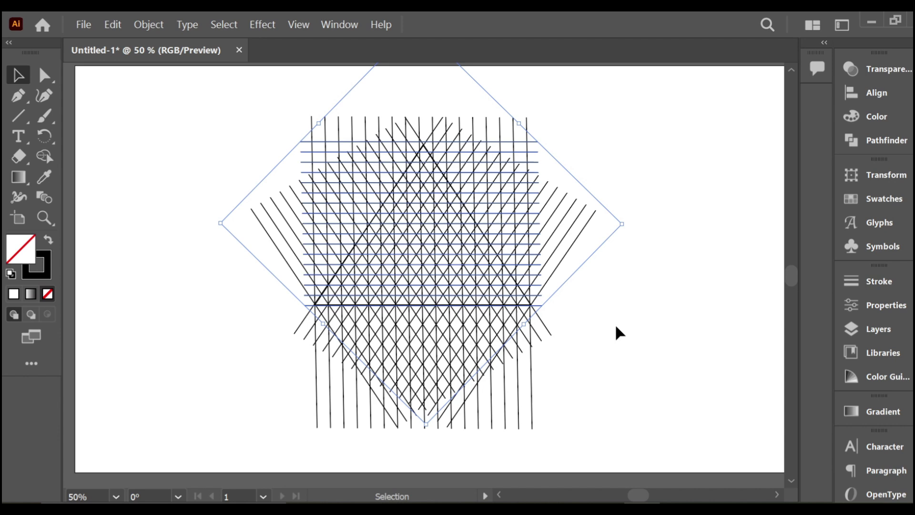
# Step: Try shifting the line group parallel to the triangle's right side slightly and undo the move
pyautogui.click(616, 298)
pyautogui.moveTo(484, 229); pyautogui.dragTo(489, 237)
pyautogui.rightClick(548, 183)
pyautogui.click(589, 191)
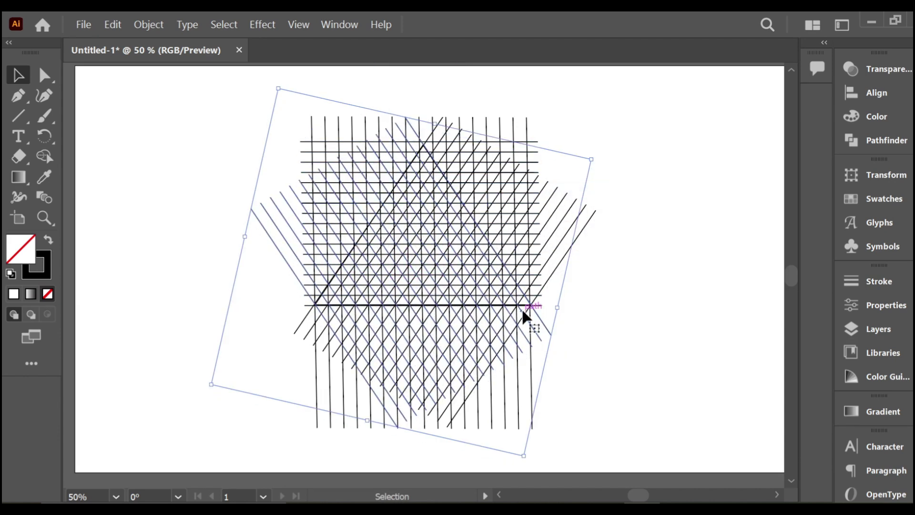
# Step: Delete the original triangle outline from the line grid
pyautogui.hotkey('ctrl', 'shift', 'a')
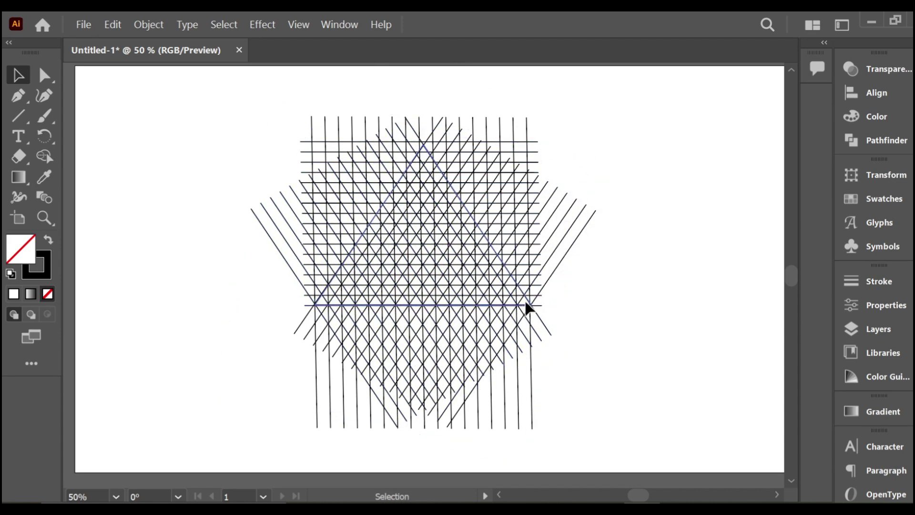
pyautogui.moveTo(526, 307); pyautogui.dragTo(735, 301)
pyautogui.press('Delete')
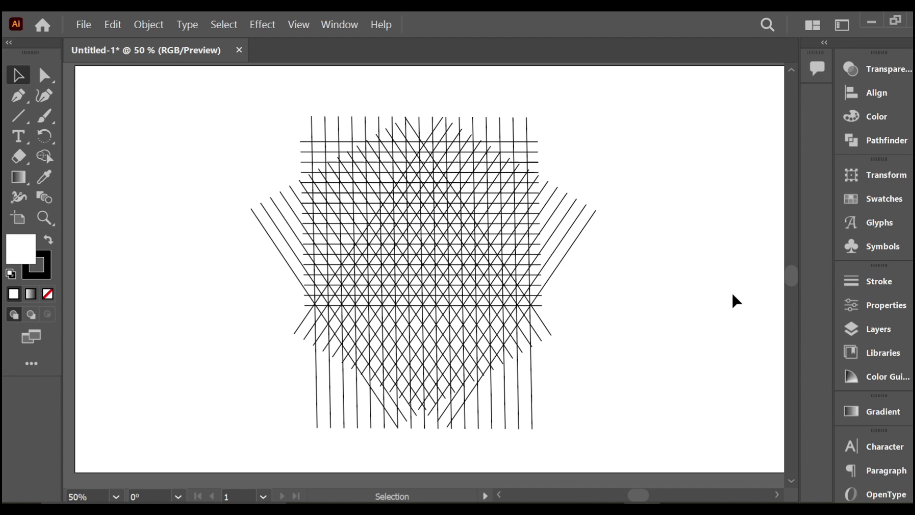
# Step: Select all line groups and merge grid cells with Shape Builder into a triangular spiral band winding toward the centre
pyautogui.click(116, 497)
pyautogui.click(139, 308)
pyautogui.moveTo(191, 107); pyautogui.dragTo(627, 472)
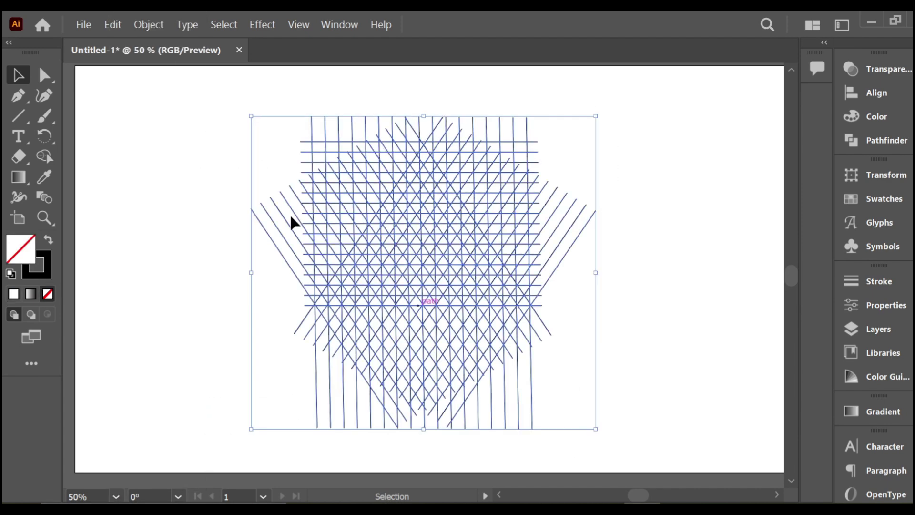
pyautogui.click(45, 156)
pyautogui.moveTo(322, 303)
pyautogui.mouseDown()
pyautogui.moveTo(496, 302)
pyautogui.moveTo(408, 304)
pyautogui.mouseUp()
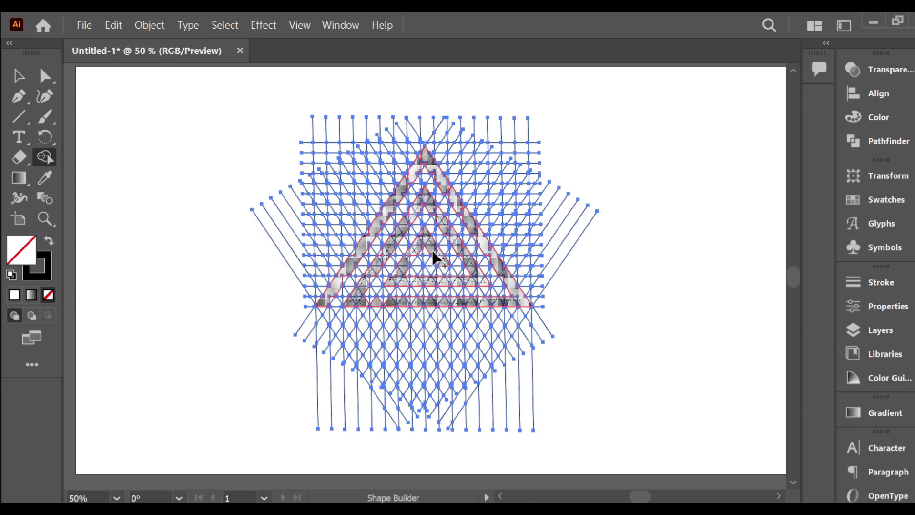
pyautogui.moveTo(436, 265); pyautogui.dragTo(438, 265)
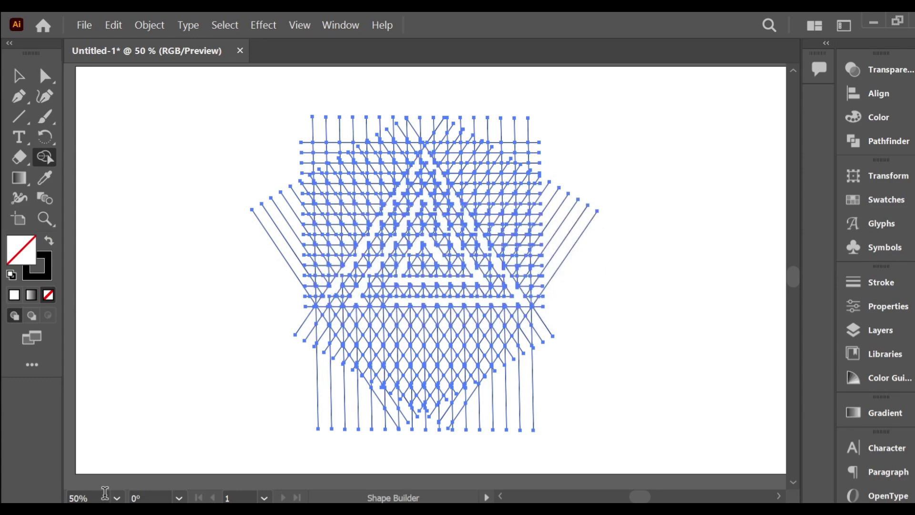
# Step: Merge the leftover cells at the spiral's lower-left corner and along the lower part of its outer left arm
pyautogui.hotkey('ctrl', '1')
pyautogui.moveTo(319, 270); pyautogui.dragTo(301, 312)
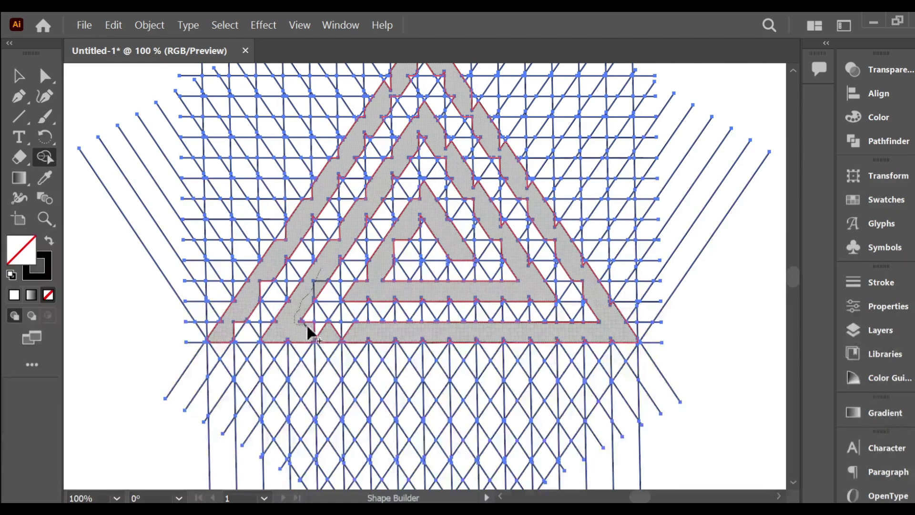
pyautogui.moveTo(347, 336); pyautogui.dragTo(310, 333)
pyautogui.moveTo(232, 329); pyautogui.dragTo(288, 255)
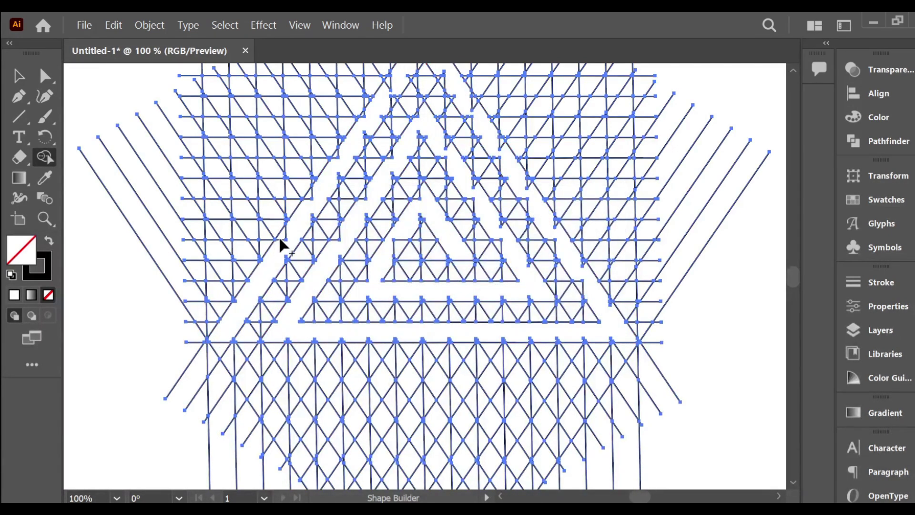
pyautogui.moveTo(309, 203); pyautogui.dragTo(293, 238)
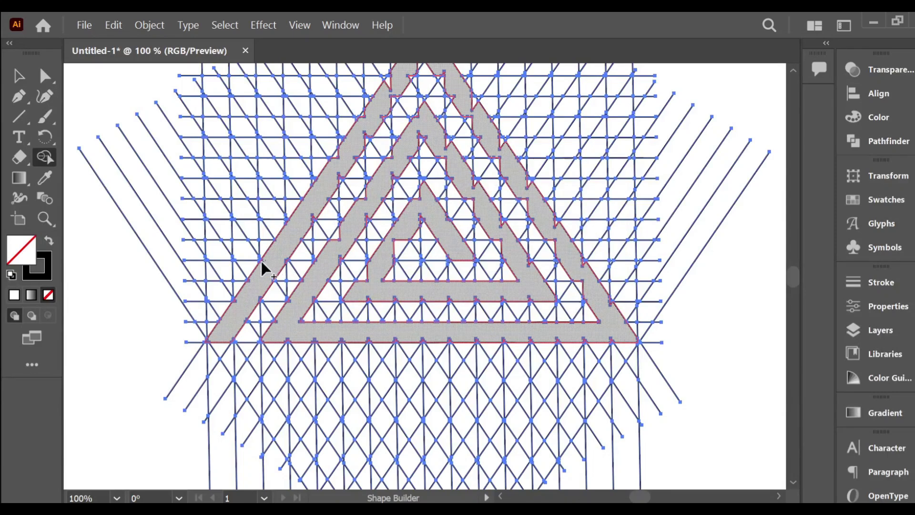
# Step: Merge the leftover cells up the spiral's outer left arm and undo the stray merge outside the triangle
pyautogui.scroll(1, 337, 188)
pyautogui.click(116, 498)
pyautogui.click(143, 255)
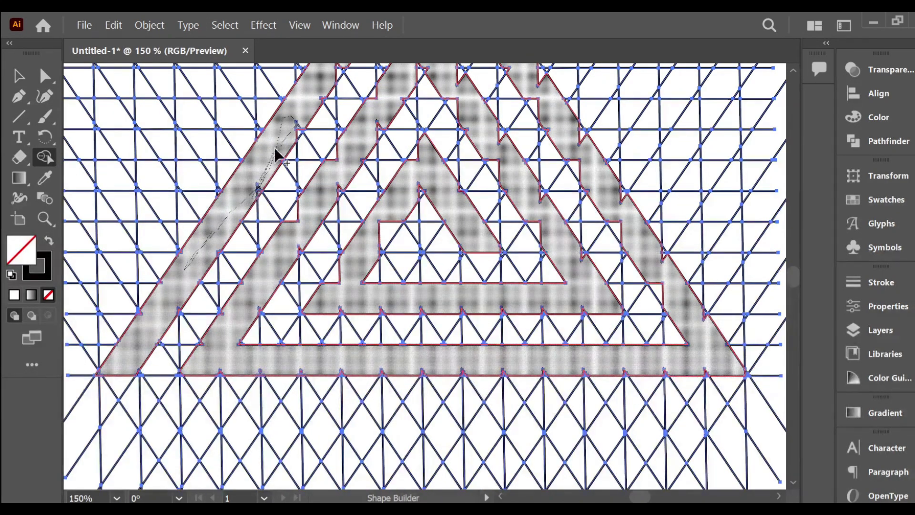
pyautogui.moveTo(321, 101)
pyautogui.mouseDown()
pyautogui.moveTo(333, 82)
pyautogui.moveTo(426, 81)
pyautogui.mouseUp()
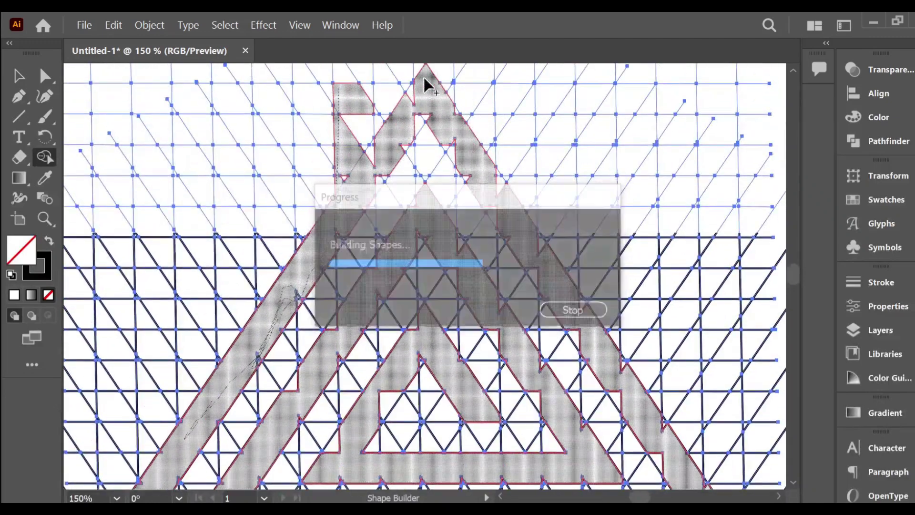
pyautogui.rightClick(425, 81)
pyautogui.click(467, 88)
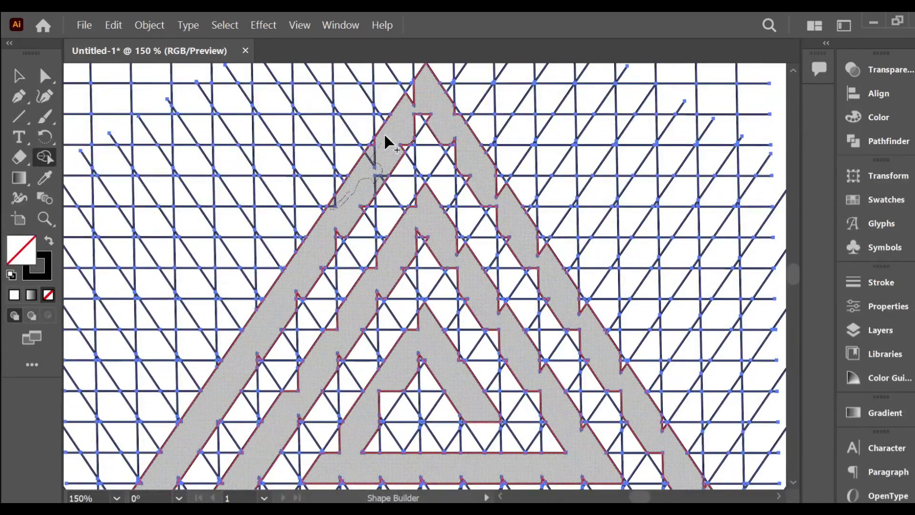
# Step: Merge the remaining cells and slivers at the spiral's apex and down its outer right arm
pyautogui.moveTo(426, 119)
pyautogui.mouseDown()
pyautogui.moveTo(458, 138)
pyautogui.moveTo(472, 188)
pyautogui.mouseUp()
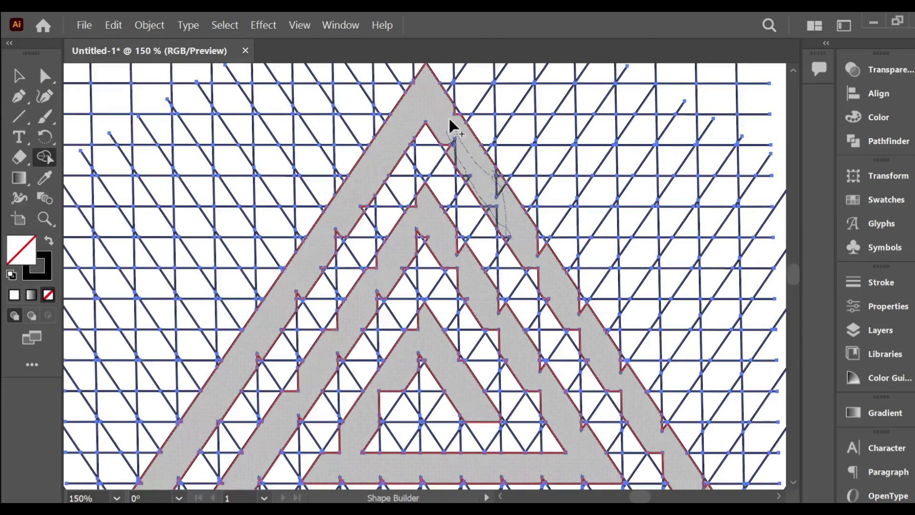
pyautogui.moveTo(478, 163)
pyautogui.mouseDown()
pyautogui.moveTo(538, 245)
pyautogui.moveTo(534, 274)
pyautogui.mouseUp()
pyautogui.moveTo(586, 346); pyautogui.dragTo(569, 312)
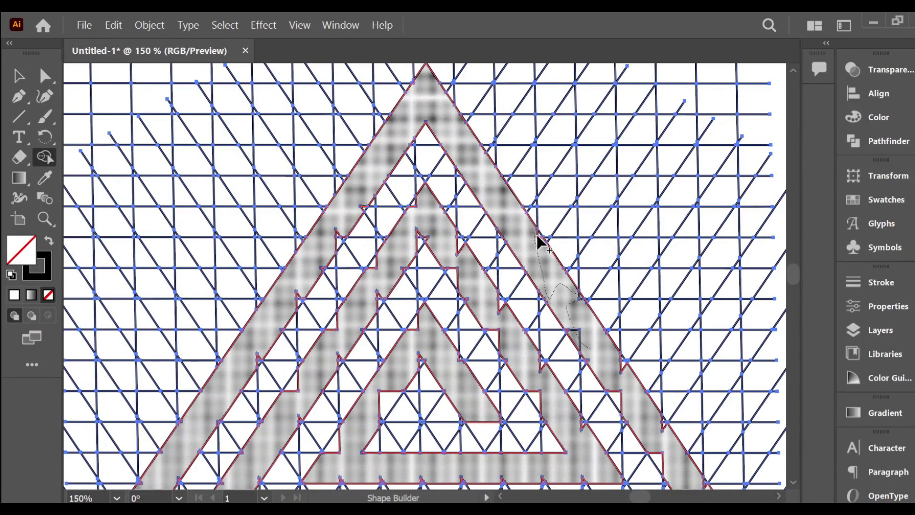
pyautogui.moveTo(544, 257); pyautogui.dragTo(543, 255)
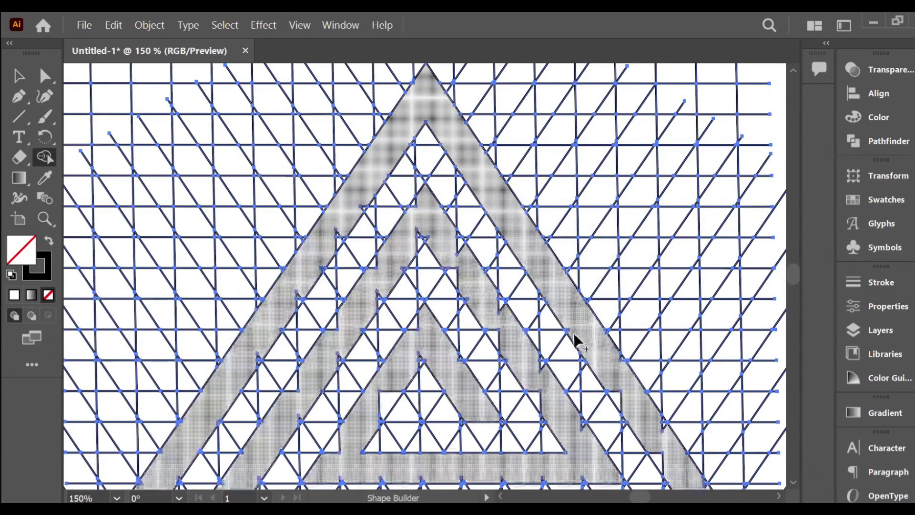
pyautogui.scroll(-2, 620, 393)
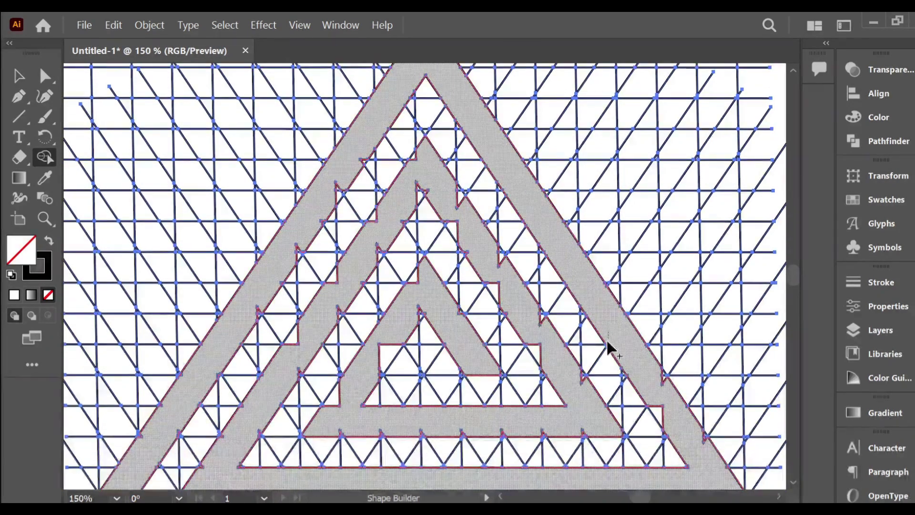
pyautogui.scroll(-1, 615, 348)
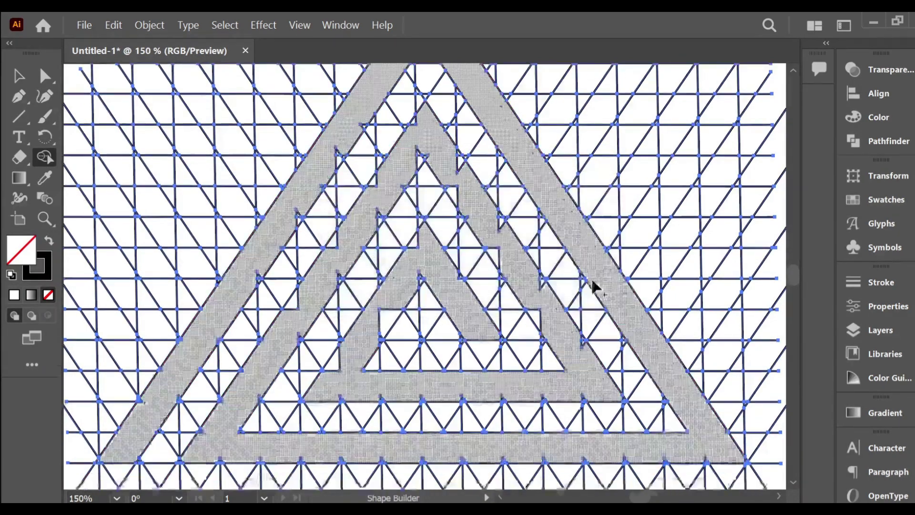
# Step: Clean up the spiral's inner arms and merge the leftover slivers along its lower band with Shape Builder
pyautogui.scroll(2, 386, 288)
pyautogui.click(386, 289)
pyautogui.scroll(-4, 250, 402)
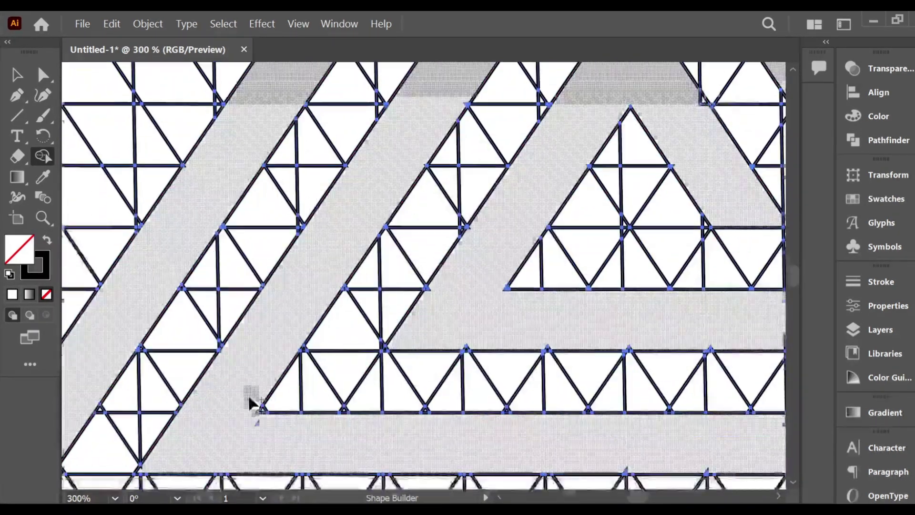
pyautogui.click(142, 422)
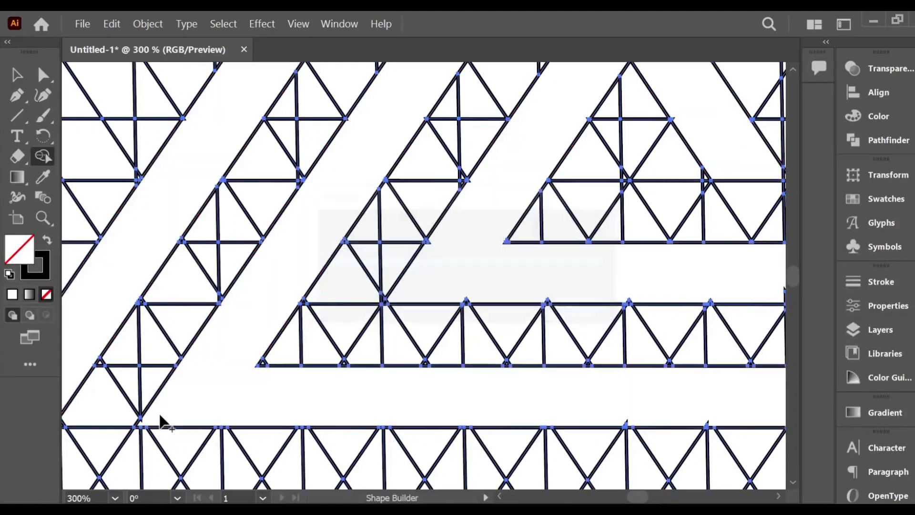
pyautogui.scroll(-2, 244, 352)
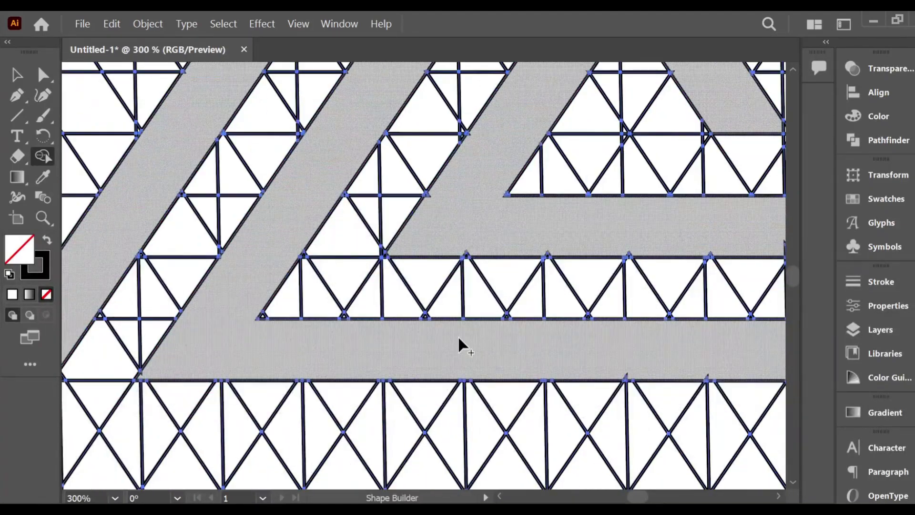
pyautogui.moveTo(719, 371); pyautogui.dragTo(721, 376)
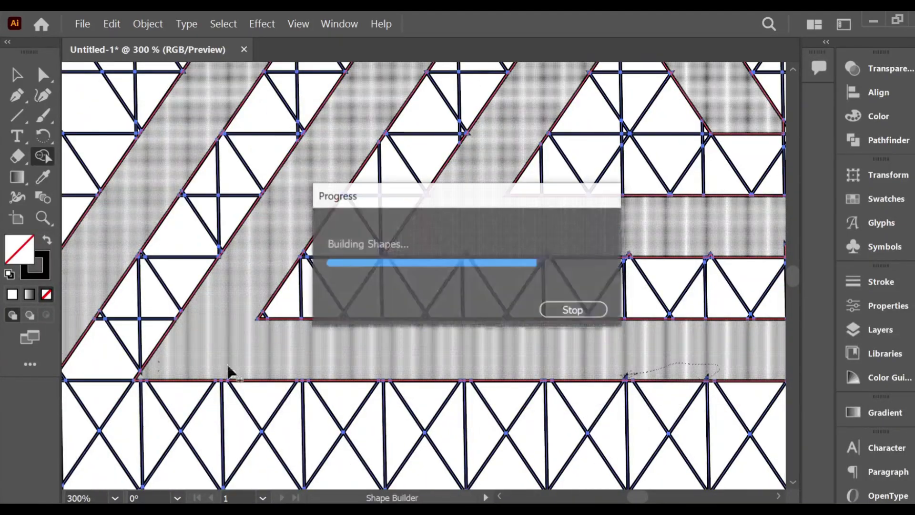
# Step: Merge the last leftover cells in the second band near the spiral's lower-left corner
pyautogui.click(115, 498)
pyautogui.click(129, 315)
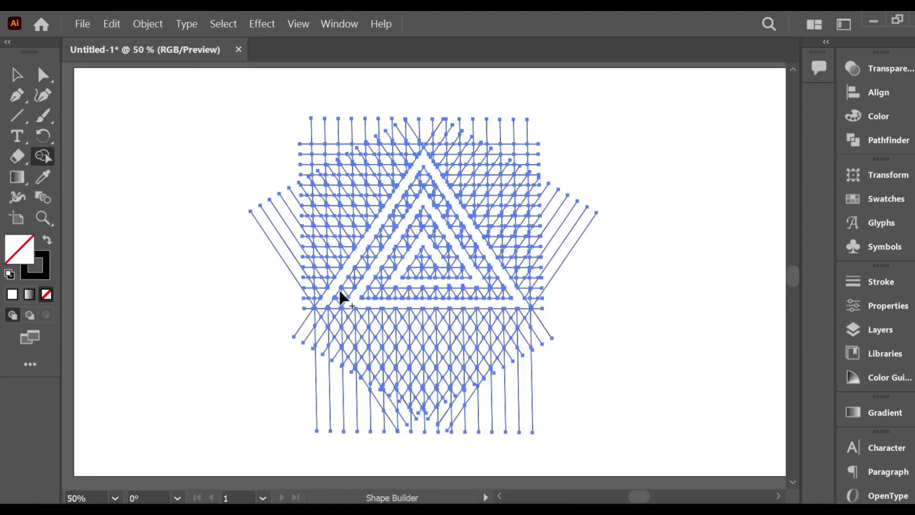
pyautogui.hotkey('ctrl', '1')
pyautogui.moveTo(307, 274); pyautogui.dragTo(278, 325)
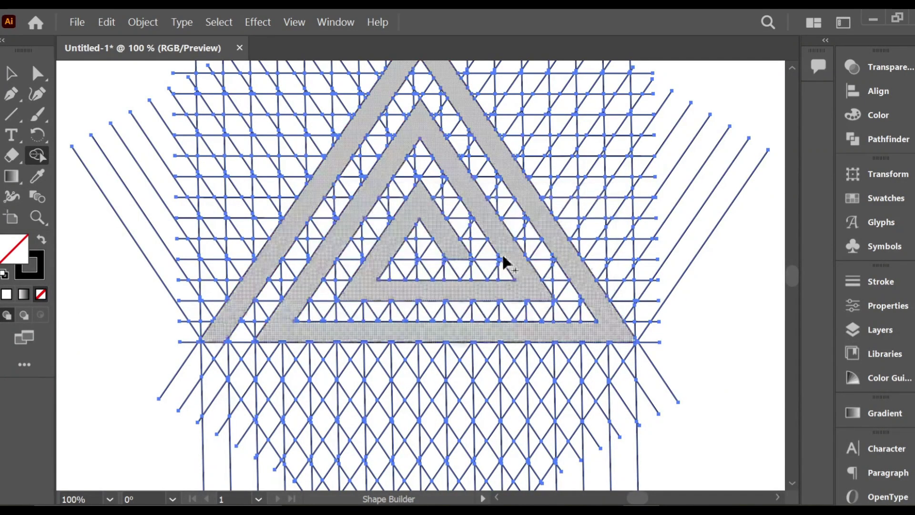
pyautogui.scroll(3, 415, 205)
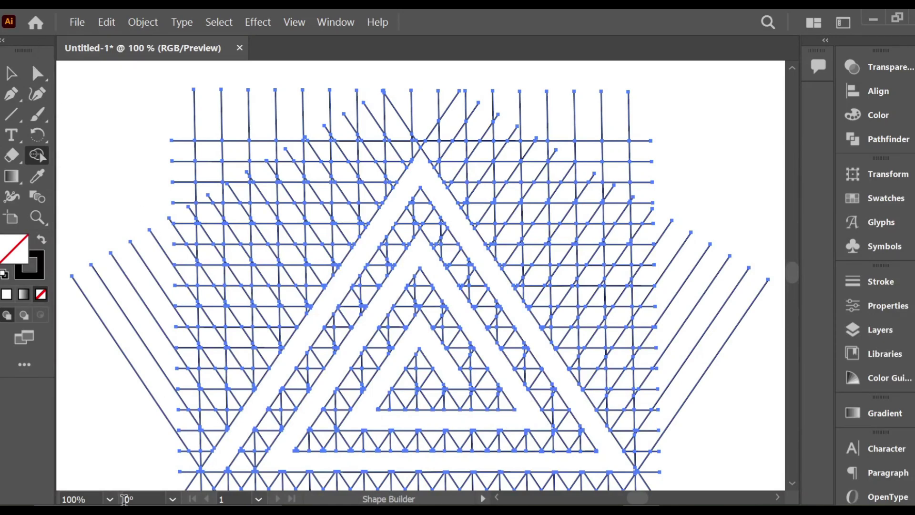
# Step: Deselect the artwork, then move the horizontal line group and the line group containing the spiral away from the grid
pyautogui.click(109, 499)
pyautogui.click(133, 307)
pyautogui.press('v')
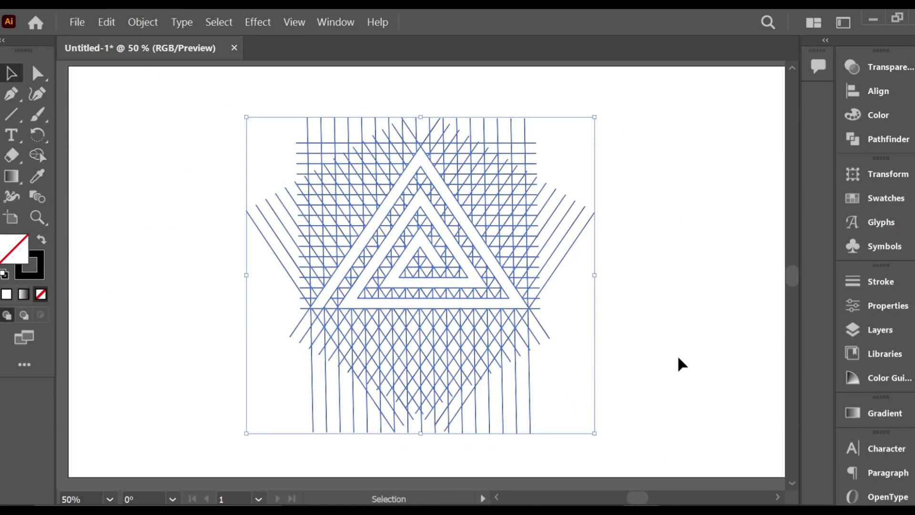
pyautogui.click(682, 365)
pyautogui.moveTo(521, 297); pyautogui.dragTo(351, 225)
pyautogui.moveTo(466, 219); pyautogui.dragTo(579, 245)
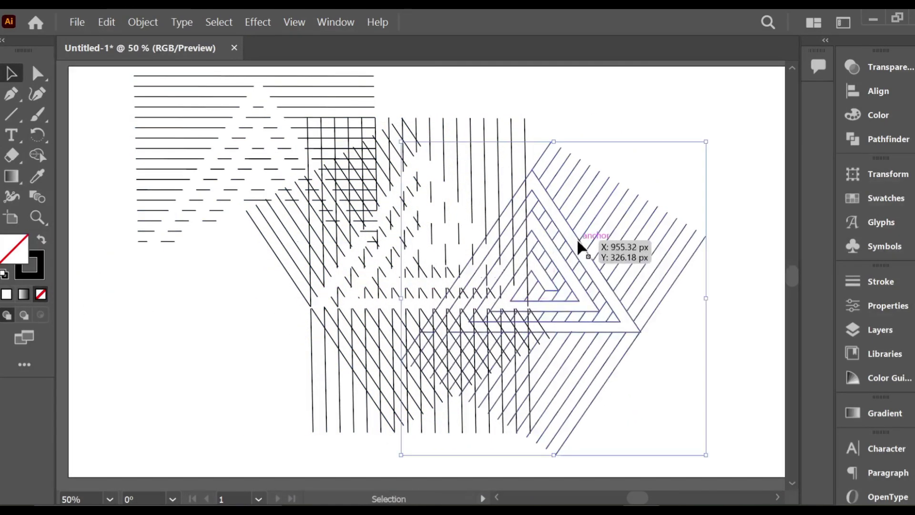
# Step: Ungroup the line group containing the spiral and move the spiral alone to the artboard's lower-right corner
pyautogui.rightClick(578, 245)
pyautogui.click(651, 354)
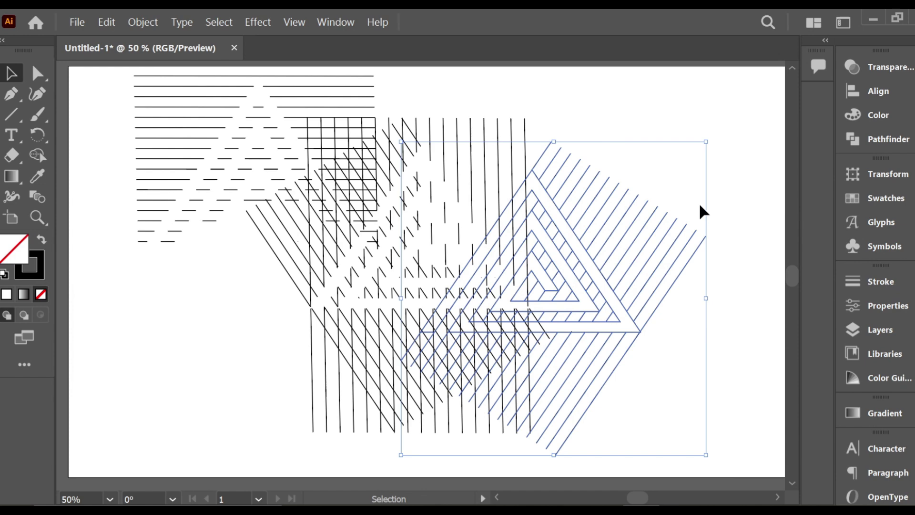
pyautogui.click(626, 311)
pyautogui.moveTo(655, 302); pyautogui.dragTo(622, 310)
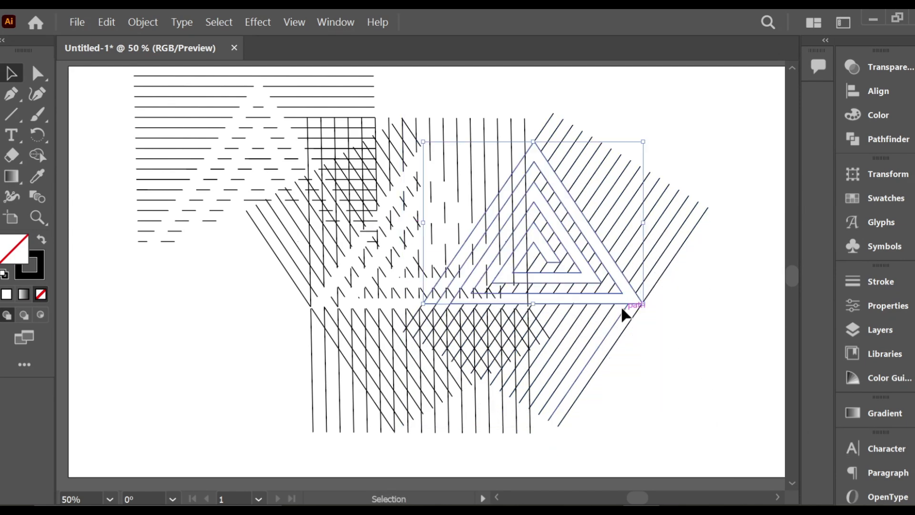
pyautogui.moveTo(590, 234); pyautogui.dragTo(768, 390)
# Step: Delete all remaining construction lines, keeping only the triangular spiral
pyautogui.click(181, 170)
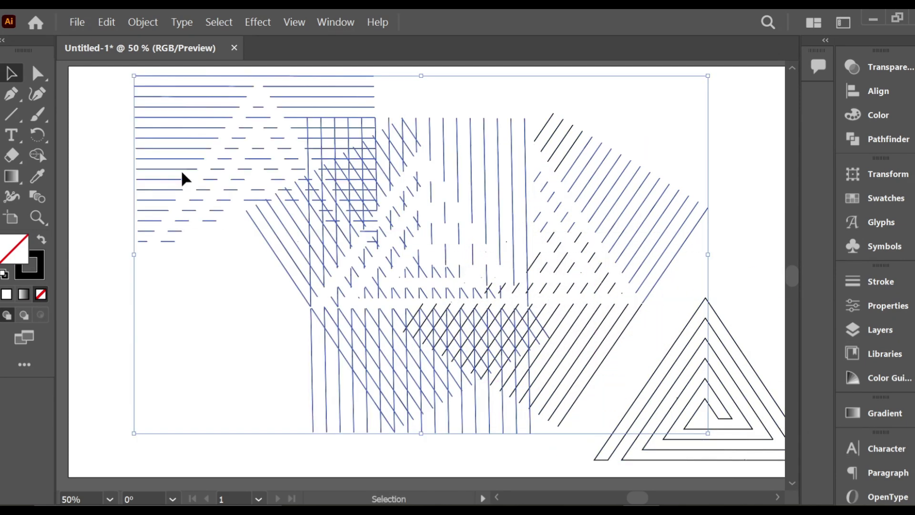
pyautogui.press('Delete')
pyautogui.moveTo(235, 112); pyautogui.dragTo(593, 444)
pyautogui.press('Delete')
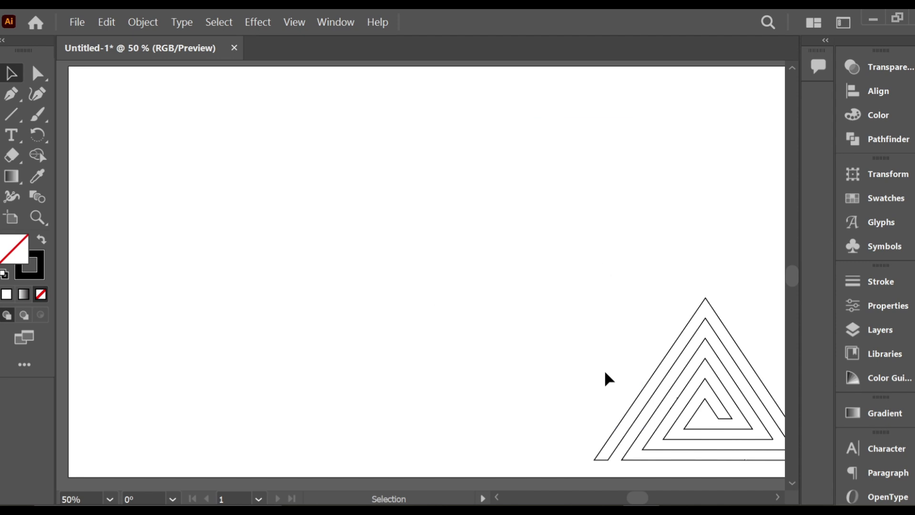
# Step: Move the triangular spiral to the middle of the artboard and align it to the artboard's vertical and horizontal center
pyautogui.click(707, 443)
pyautogui.moveTo(714, 425); pyautogui.dragTo(419, 276)
pyautogui.click(879, 90)
pyautogui.click(787, 106)
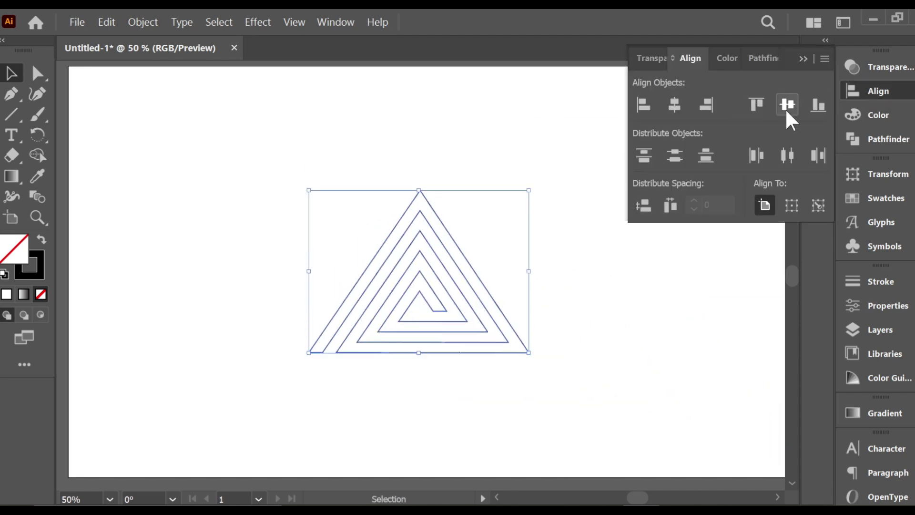
pyautogui.click(675, 105)
pyautogui.click(858, 91)
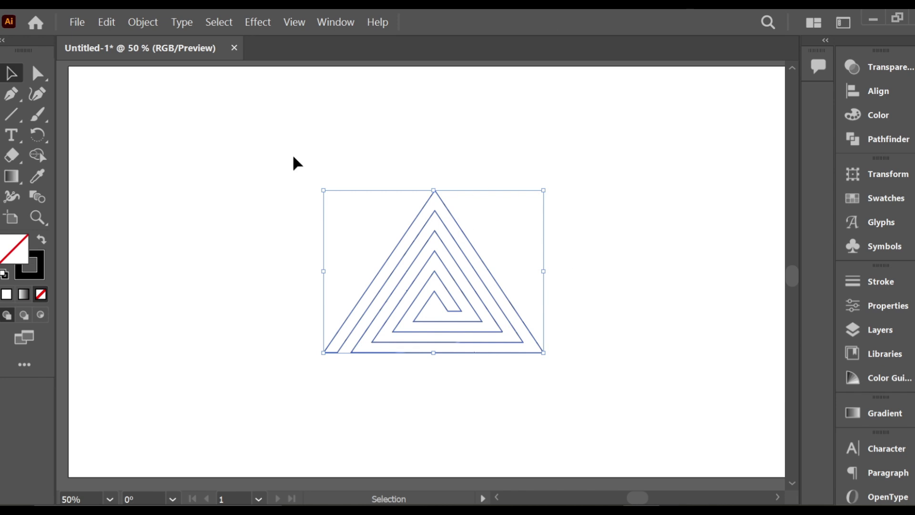
# Step: Try solid fill colors from the spectrum on the spiral, including dark purple, red and black
pyautogui.click(888, 122)
pyautogui.click(783, 205)
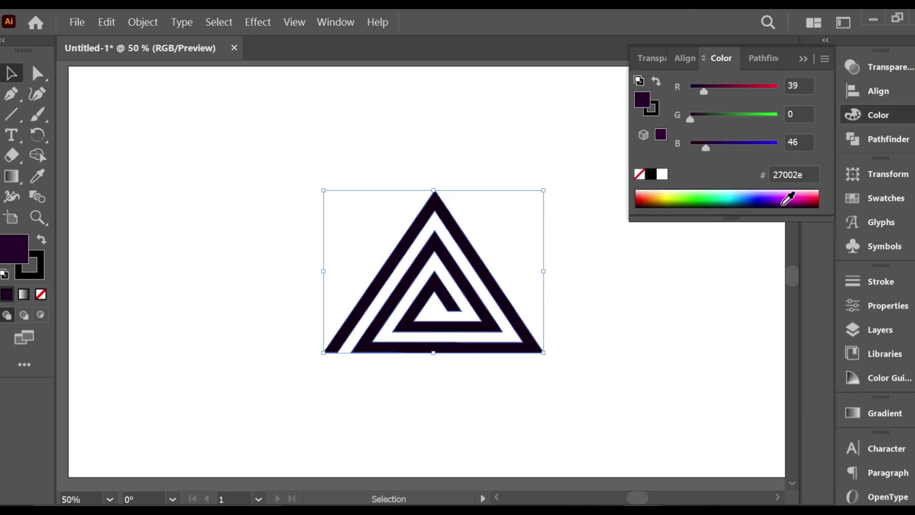
pyautogui.moveTo(784, 204); pyautogui.dragTo(628, 201)
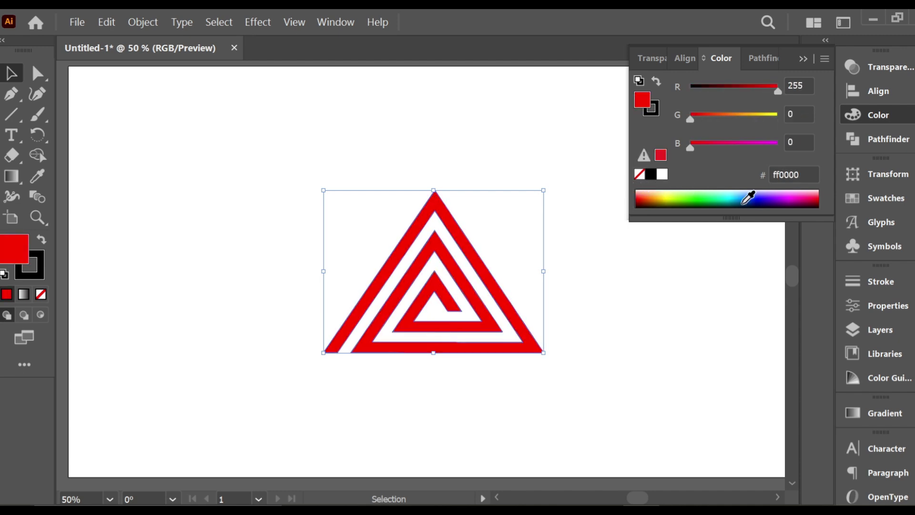
pyautogui.click(746, 193)
pyautogui.moveTo(747, 193); pyautogui.dragTo(739, 261)
pyautogui.click(901, 119)
pyautogui.click(878, 115)
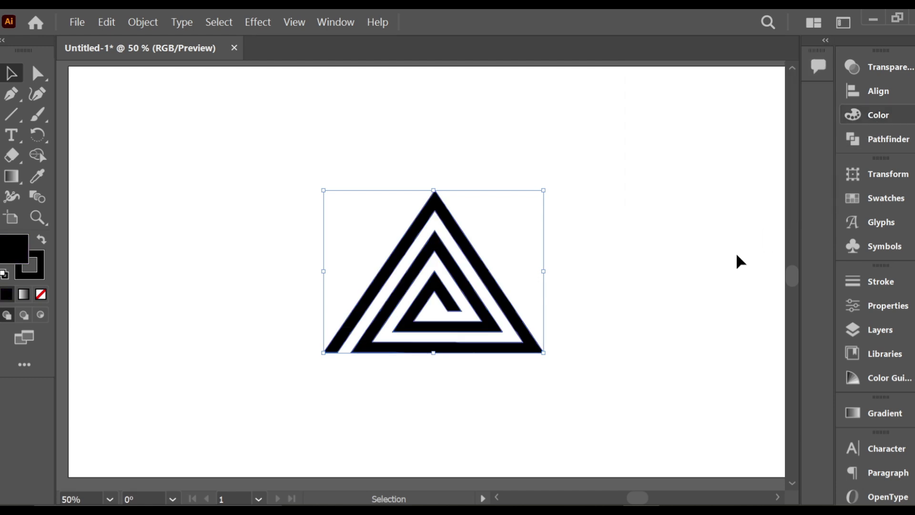
# Step: Fill the spiral with a gradient running from RGB Blue at the start stop to magenta at the end stop
pyautogui.click(870, 406)
pyautogui.click(648, 429)
pyautogui.doubleClick(649, 431)
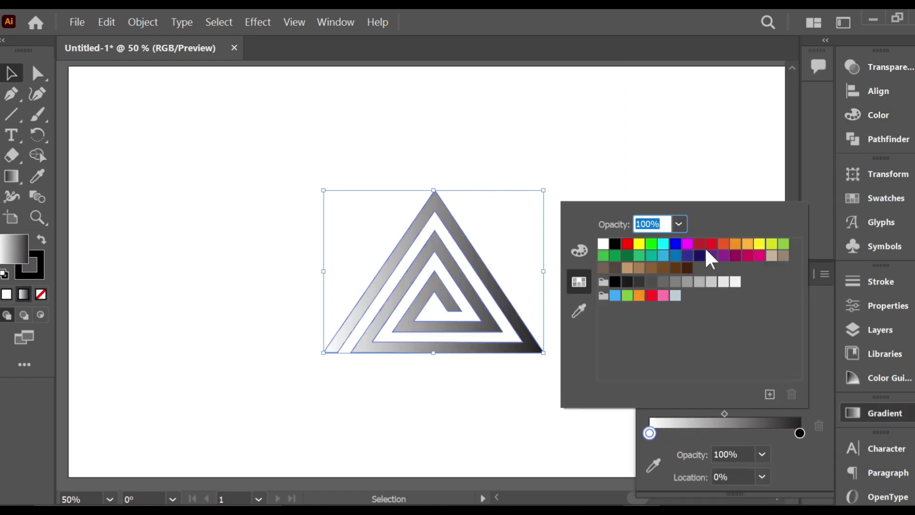
pyautogui.click(675, 243)
pyautogui.doubleClick(799, 433)
pyautogui.click(687, 243)
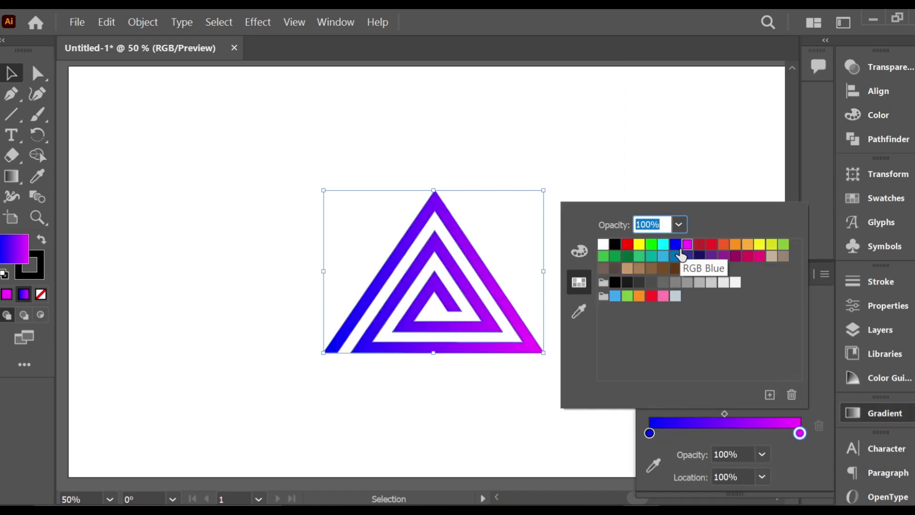
pyautogui.click(887, 414)
# Step: Move the gradient-filled spiral slightly up and to the left on the artboard and deselect it
pyautogui.moveTo(517, 325); pyautogui.dragTo(502, 305)
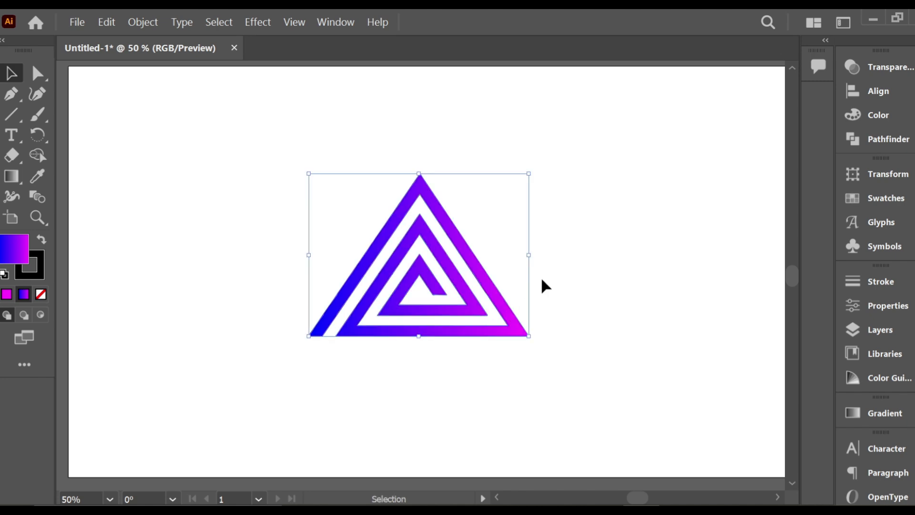
pyautogui.click(288, 240)
pyautogui.click(110, 499)
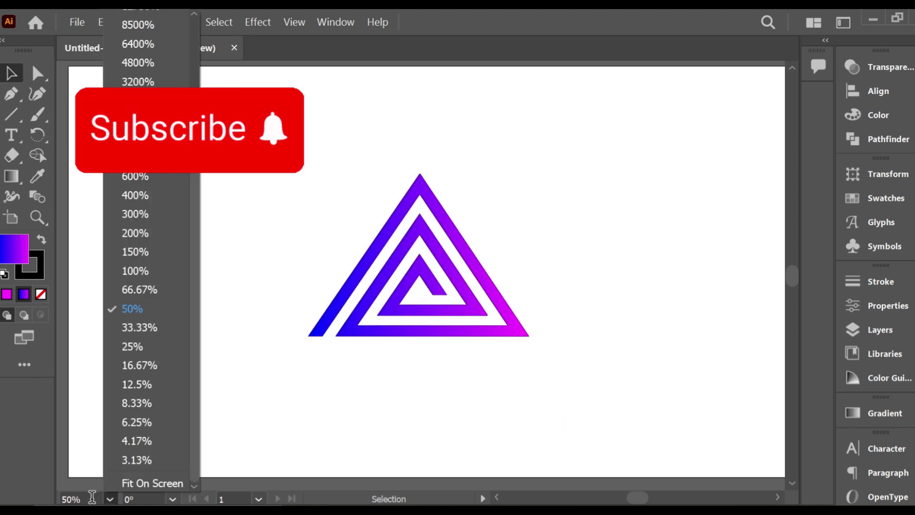
pyautogui.click(133, 309)
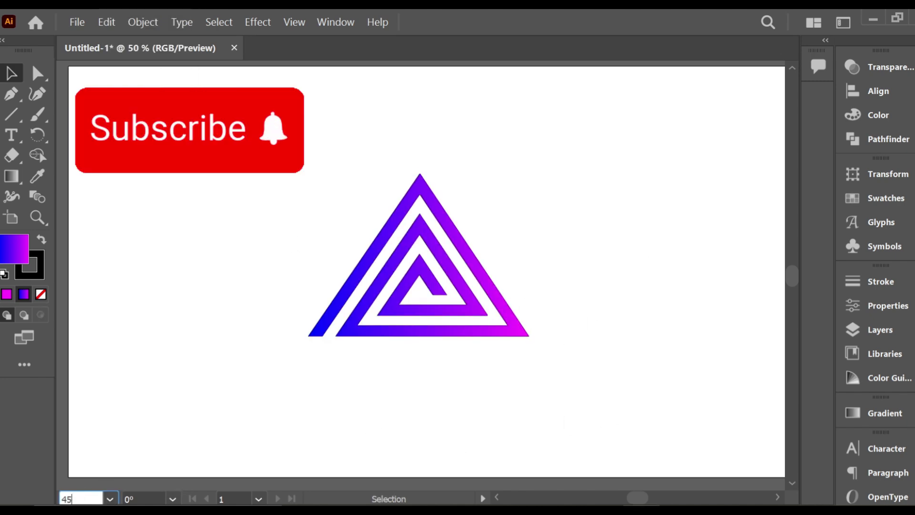